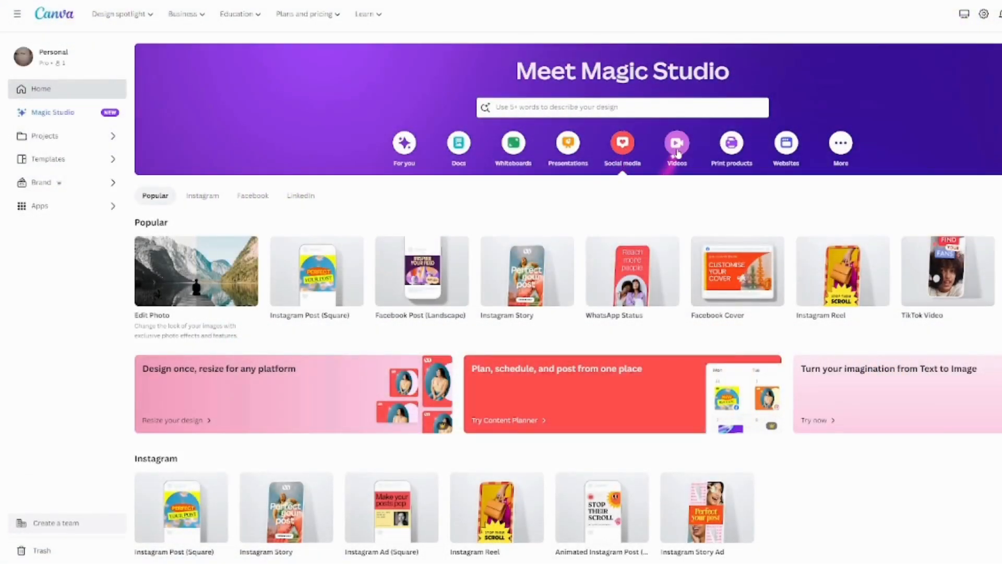
Create a blank Video design and add a square shape stretched across the lower half of the page.
left_click(677, 153)
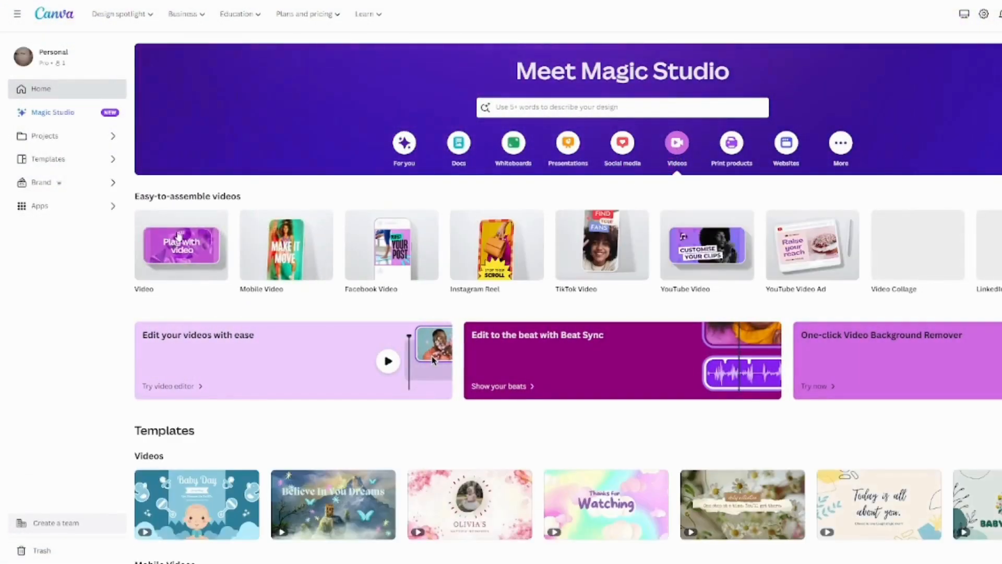
left_click(168, 257)
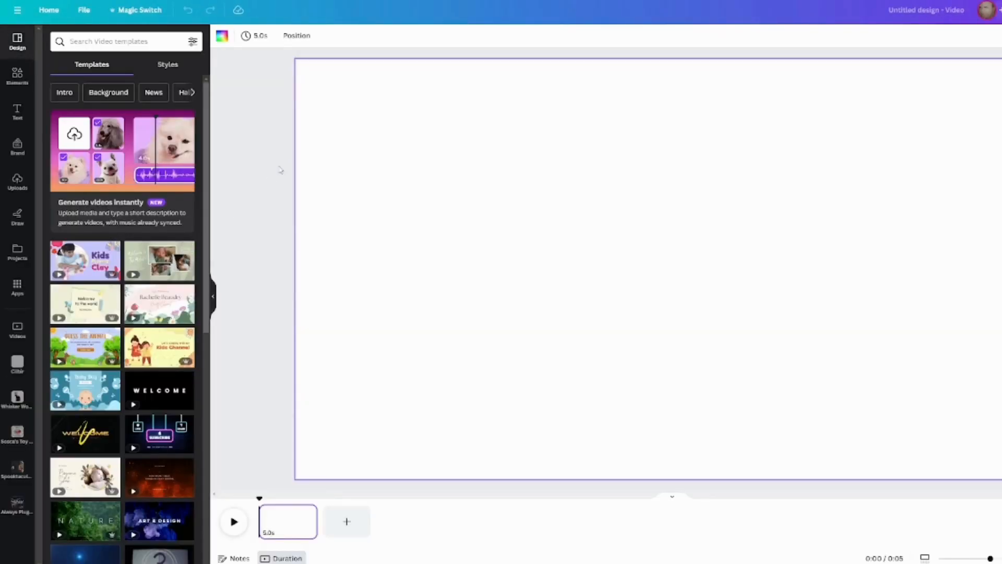
left_click(17, 77)
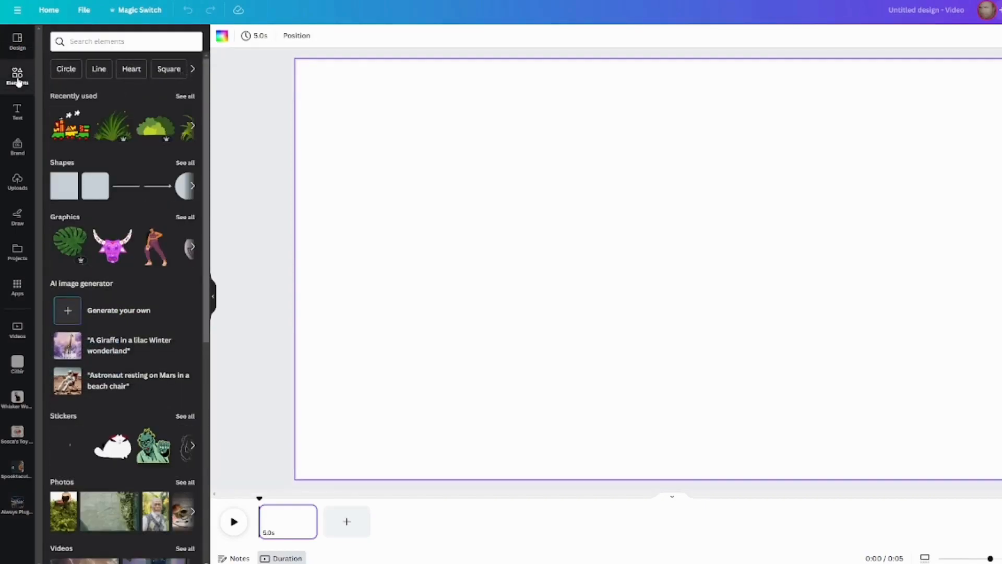
left_click_drag(70, 193, 308, 277)
left_click_drag(412, 385, 999, 483)
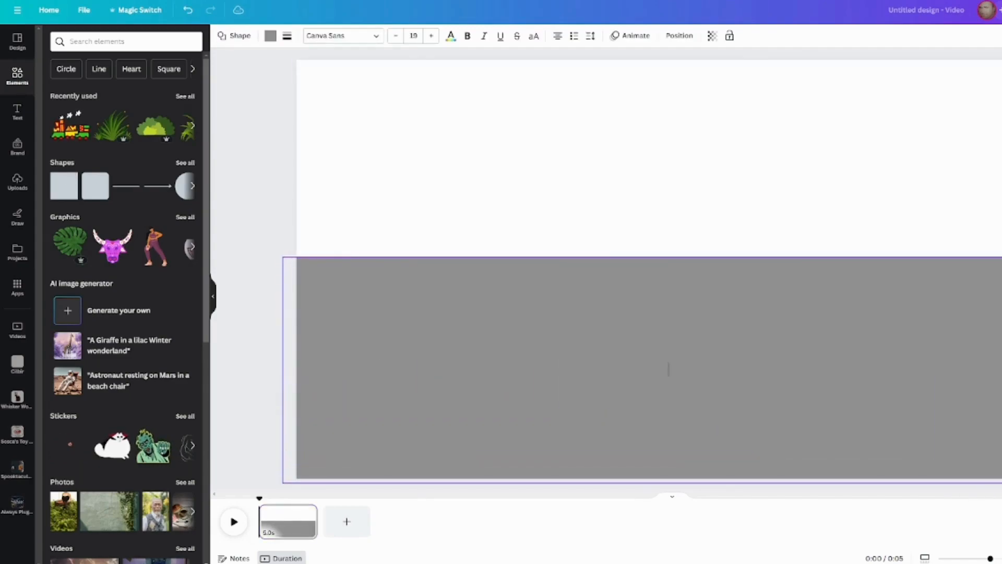
Recolour the ground rectangle with the custom golden brown #CF9337, starting from the Peach swatch.
left_click(270, 36)
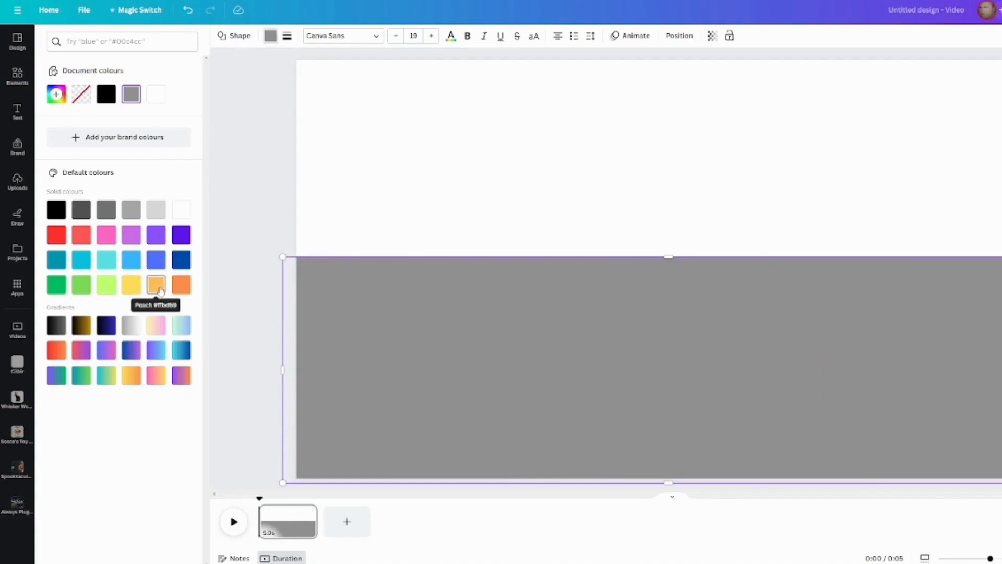
left_click(158, 286)
left_click(269, 42)
left_click(269, 42)
left_click(56, 95)
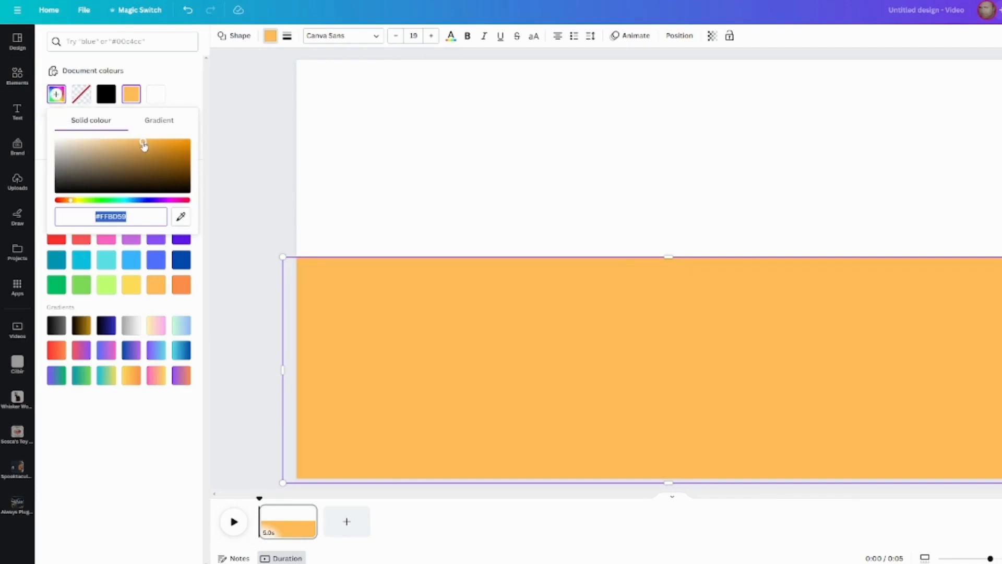
left_click_drag(143, 146, 148, 153)
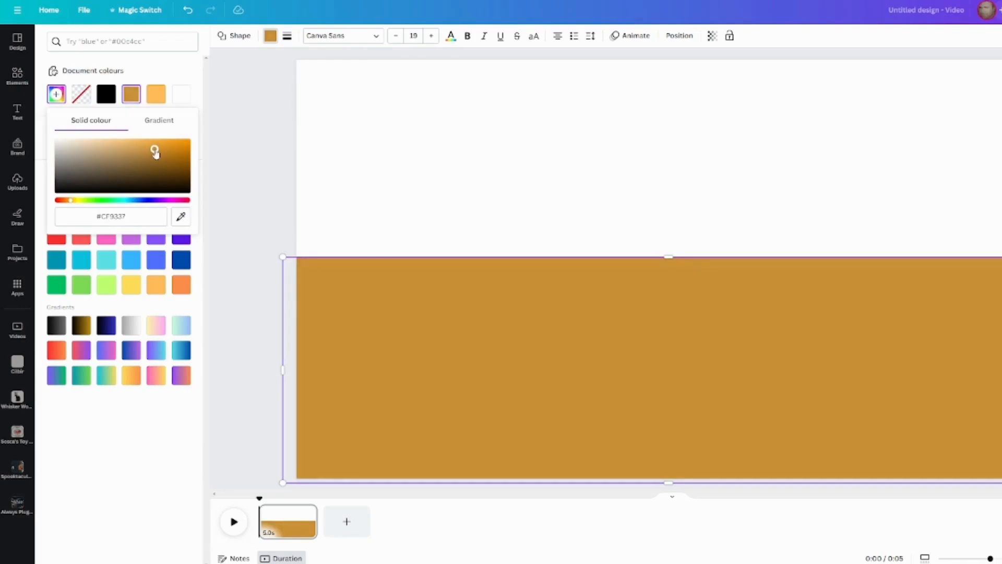
left_click(235, 148)
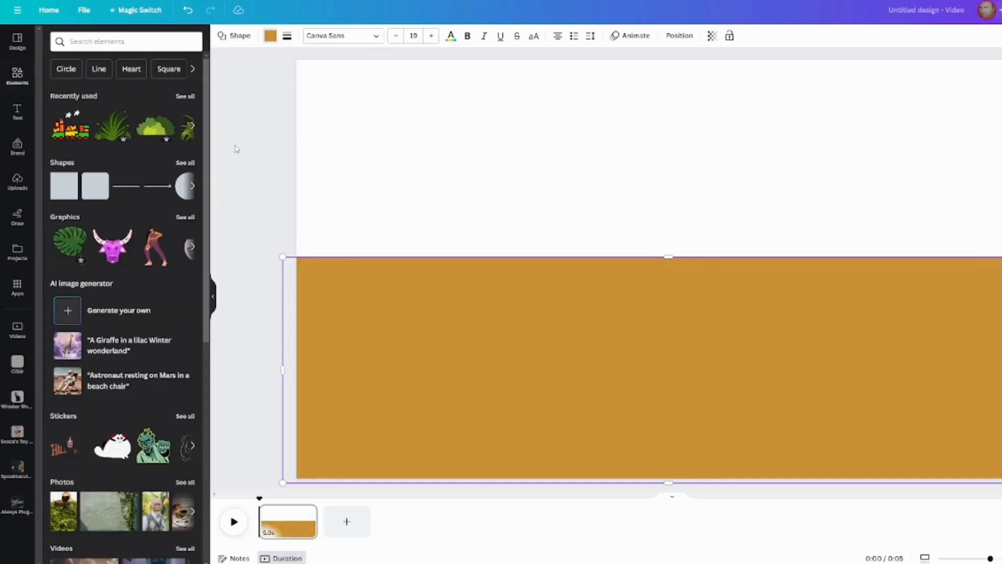
Set the page background behind the ground to the light turquoise default solid colour.
left_click(326, 105)
left_click(222, 39)
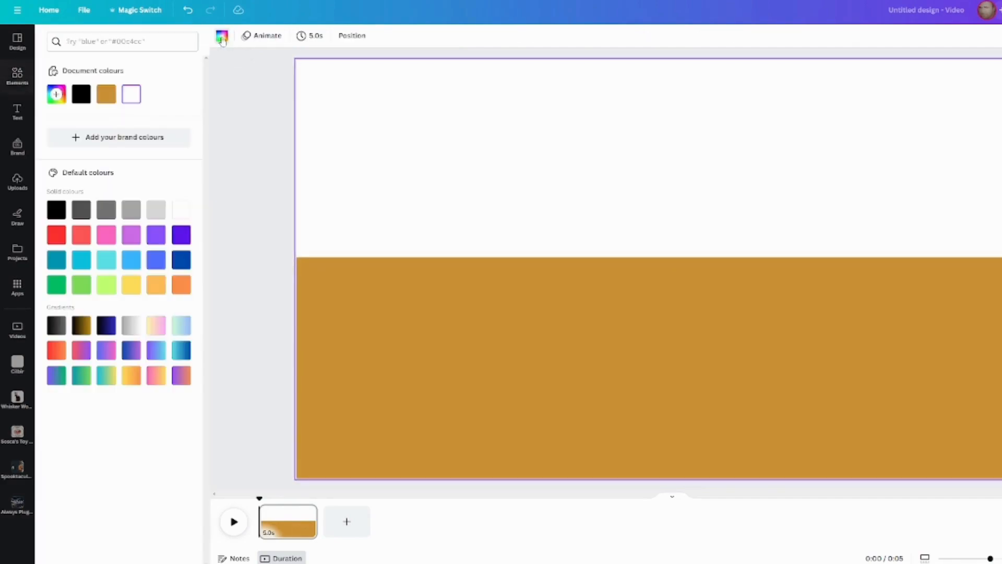
left_click(107, 264)
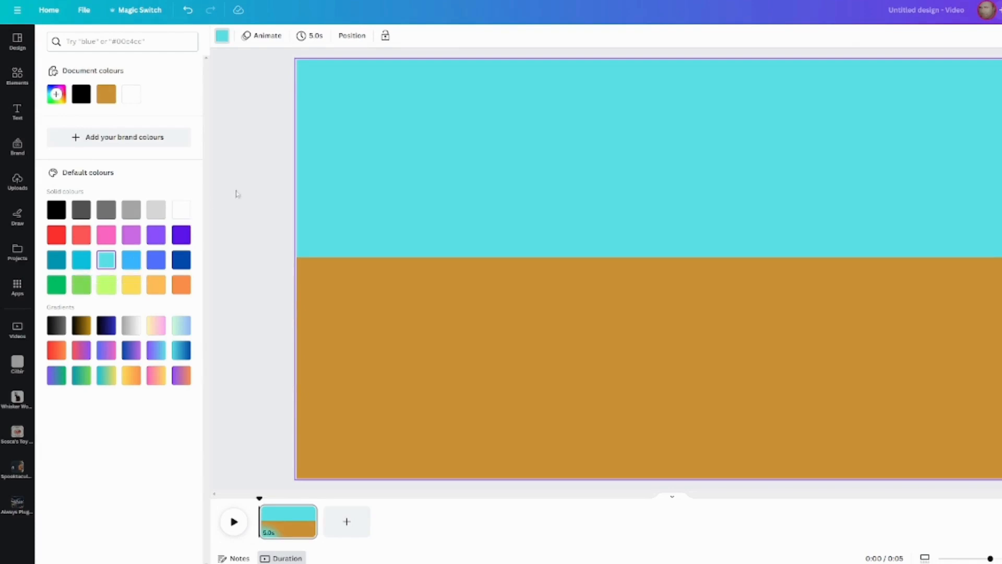
left_click(251, 164)
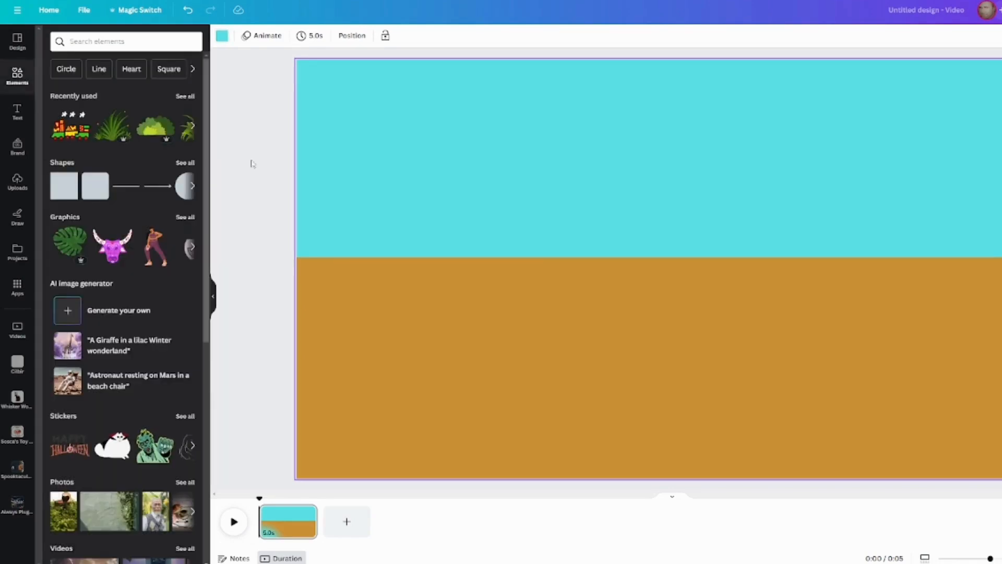
Search the element graphics for "sun" and add the hand-drawn yellow sun with short detached rays.
type("sun")
key("Return")
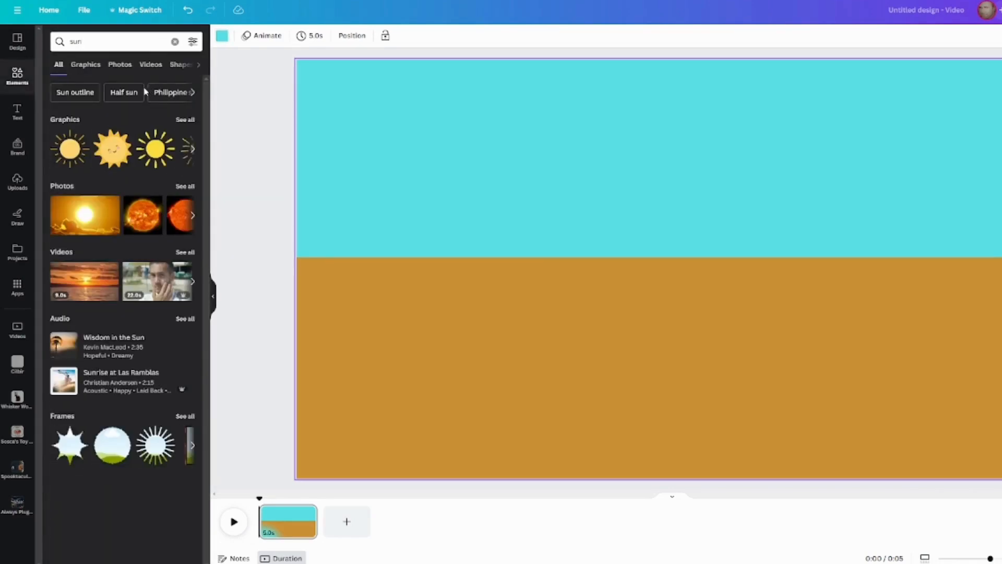
left_click(183, 122)
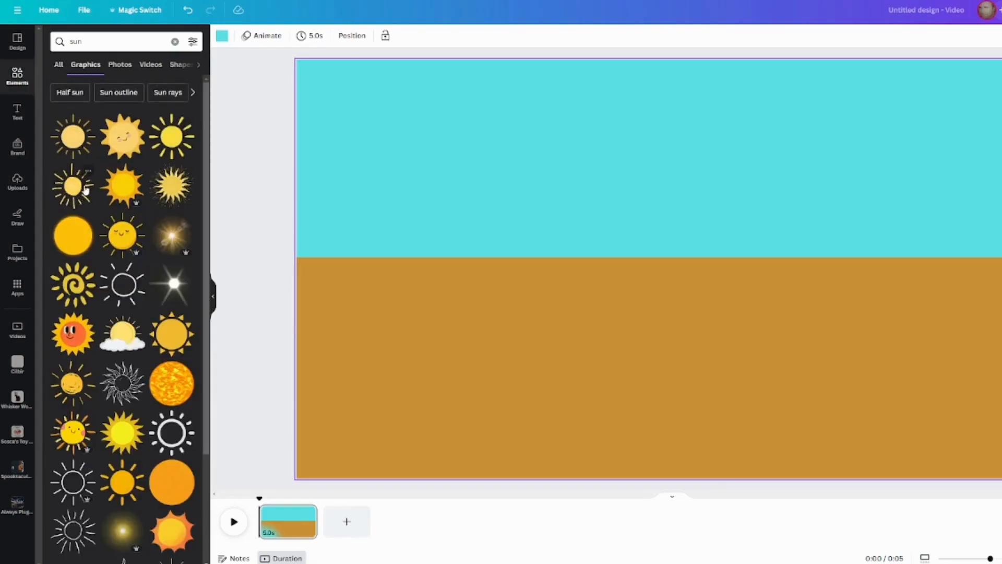
scroll(131, 193, "down", 3)
scroll(137, 186, "down", 5)
left_click(118, 295)
Shrink the sun graphic and place it high in the middle of the sky.
left_click_drag(503, 81, 761, 331)
left_click_drag(794, 360, 645, 117)
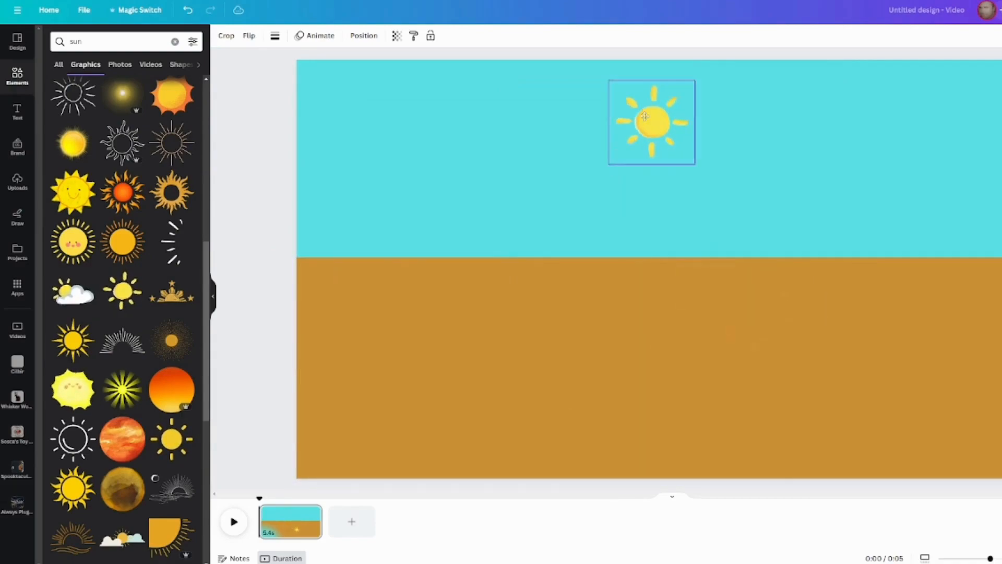
left_click_drag(614, 84, 632, 102)
mouse_move(657, 138)
left_mouse_down()
mouse_move(621, 115)
mouse_move(645, 127)
left_mouse_up()
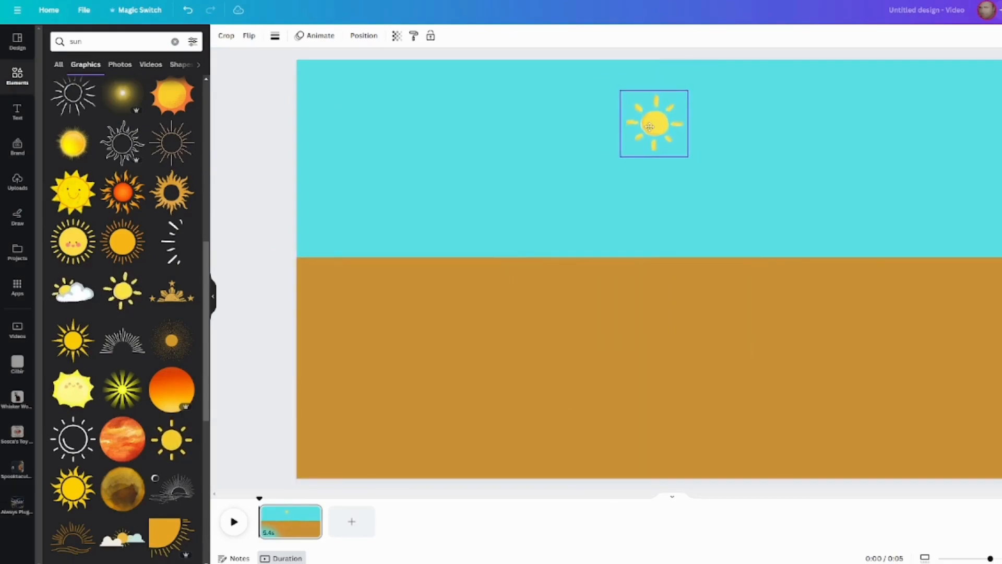
Search the element graphics for "clouds" and place three different cloud graphics across the sky.
left_click(175, 42)
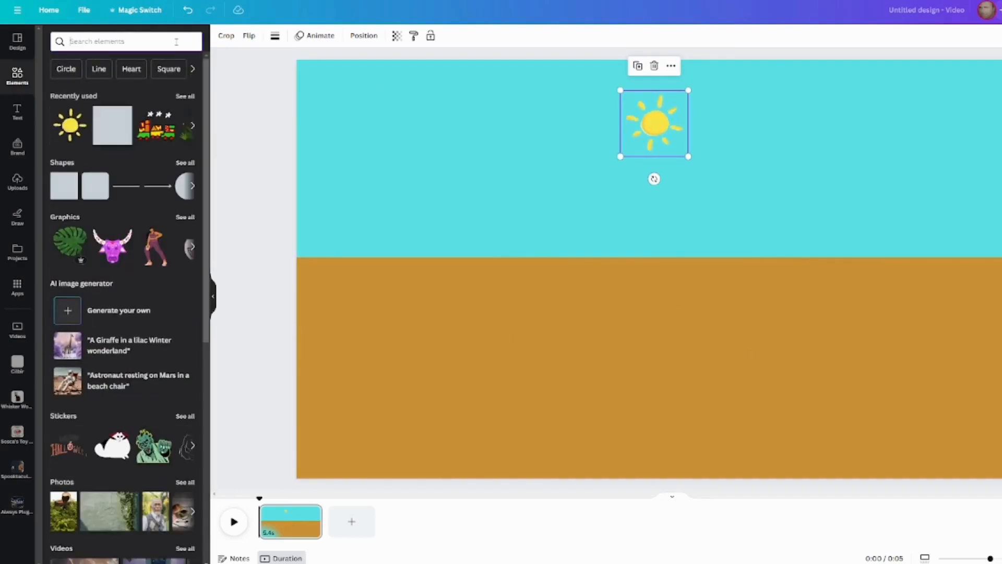
type("cloud")
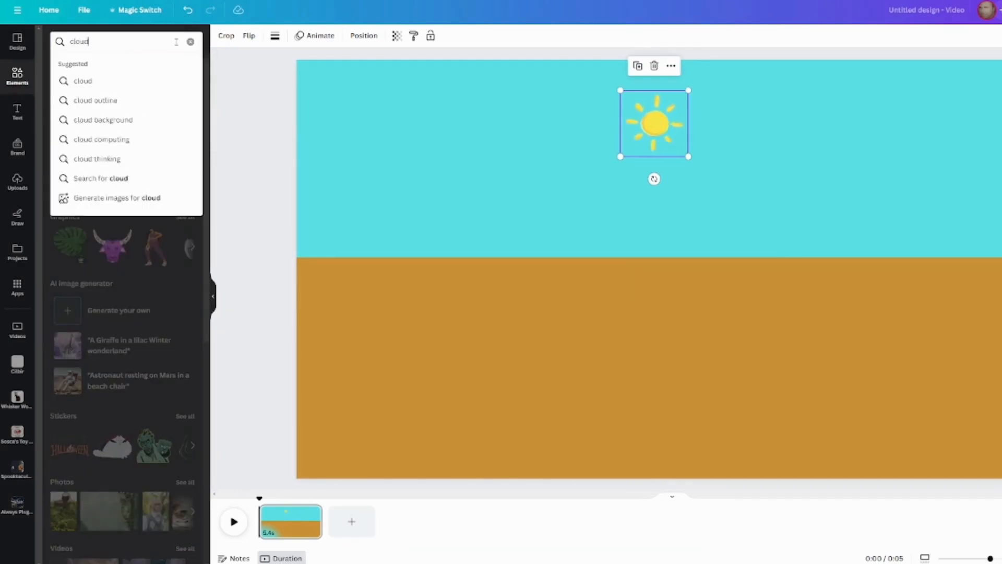
type("s")
key("Return")
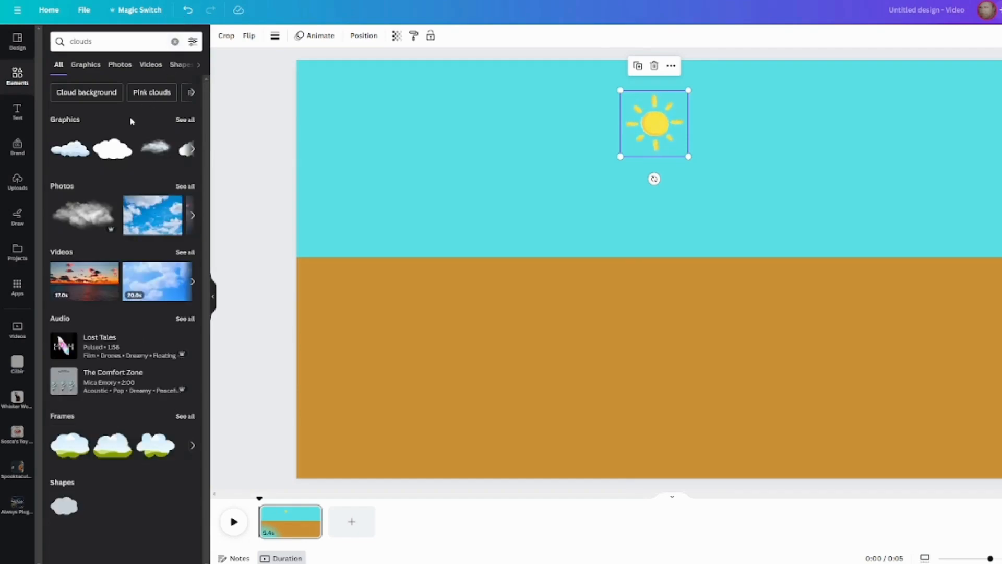
left_click(185, 120)
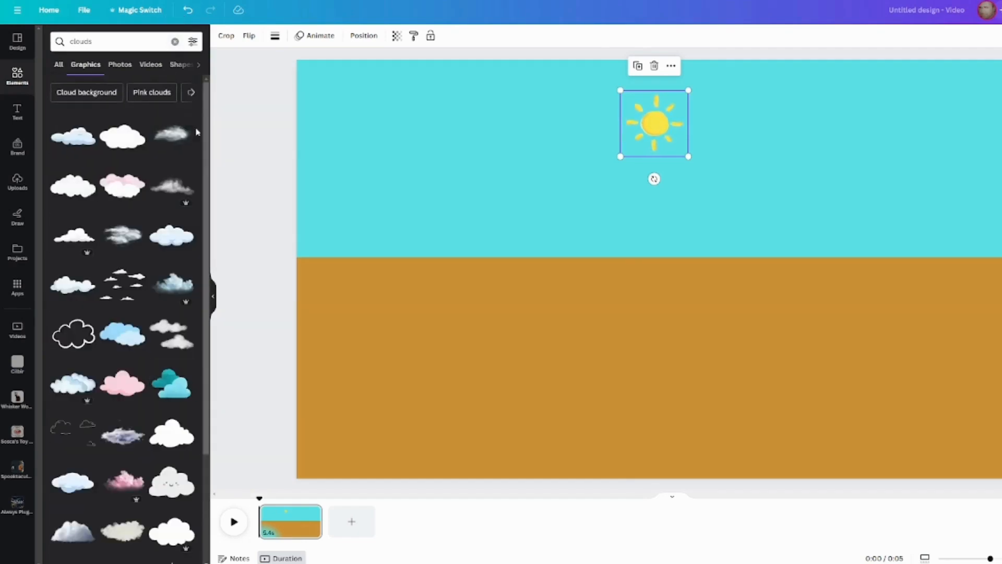
left_click_drag(166, 231, 822, 177)
left_click_drag(73, 135, 331, 127)
left_click_drag(73, 285, 842, 129)
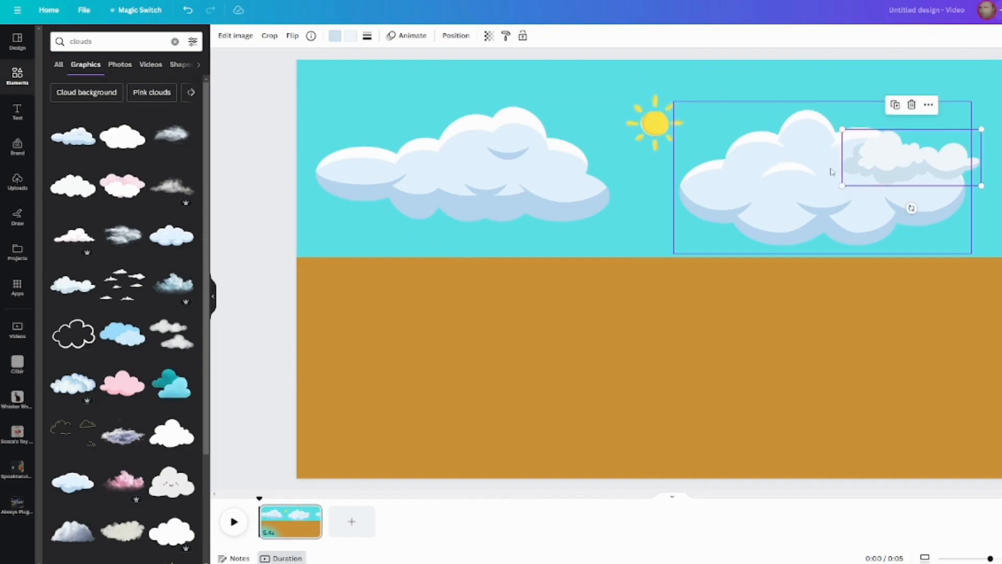
Place a small copy of the white cloud above right of the sun, and shrink the wide blue cloud so it partly covers the sun.
key("ctrl+d")
left_click_drag(883, 157, 738, 92)
left_click(526, 167)
left_click_drag(610, 230, 429, 153)
left_click_drag(358, 127, 595, 141)
Move the large rounded blue cloud to the left part of the sky and shrink it.
left_click_drag(786, 194, 424, 202)
left_click_drag(309, 104, 495, 198)
left_click_drag(532, 220, 472, 179)
Paste two smaller copies of the rounded cloud, one below right of the sun and one overlapping the original's lower edge.
key("ctrl+v")
left_click_drag(534, 200, 740, 207)
left_click_drag(653, 175, 767, 181)
key("ctrl+v")
left_click_drag(501, 201, 457, 179)
left_click_drag(403, 146, 457, 173)
left_click_drag(480, 198, 502, 216)
Copy the white cloud on the right side of the sky and place a slightly smaller copy in the sky's upper left.
left_click(911, 158)
key("ctrl+v")
left_click_drag(893, 197, 418, 108)
key("ctrl+v")
left_click_drag(811, 188, 446, 113)
left_click(459, 37)
left_click_drag(387, 94, 364, 69)
left_click(373, 174)
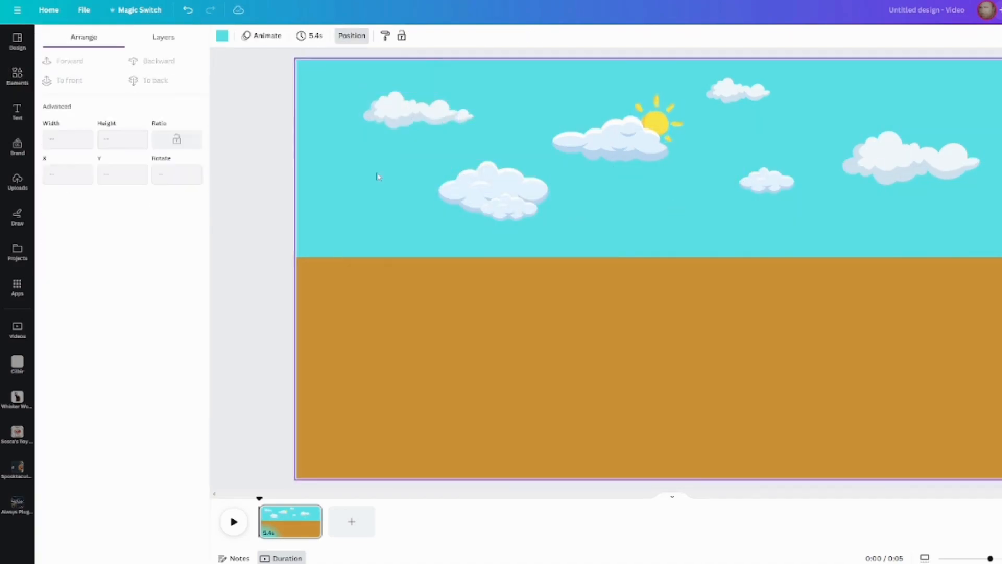
Search the elements for "train track" and place the straight black track graphic on the brown ground.
left_click(17, 76)
left_click(94, 44)
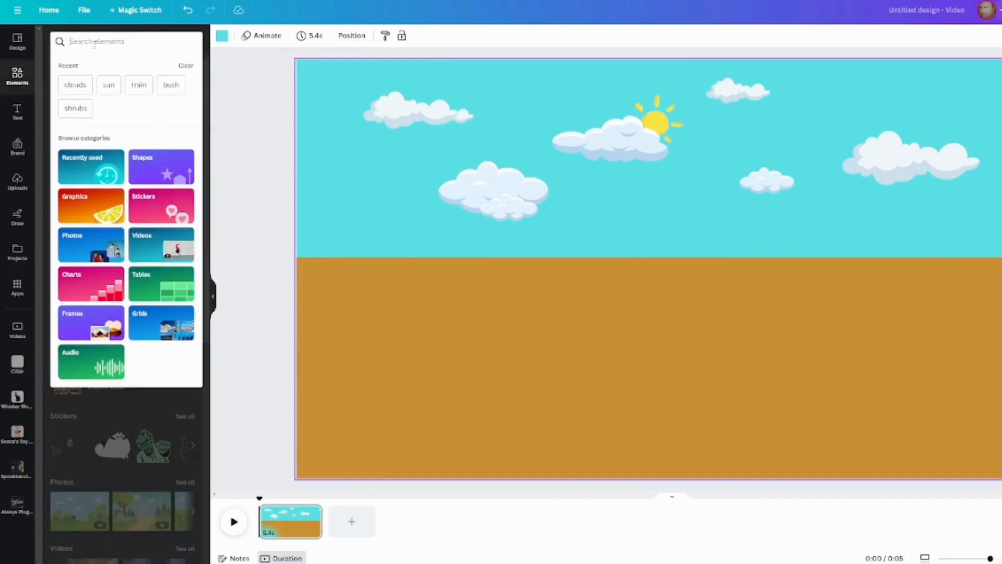
type("train track")
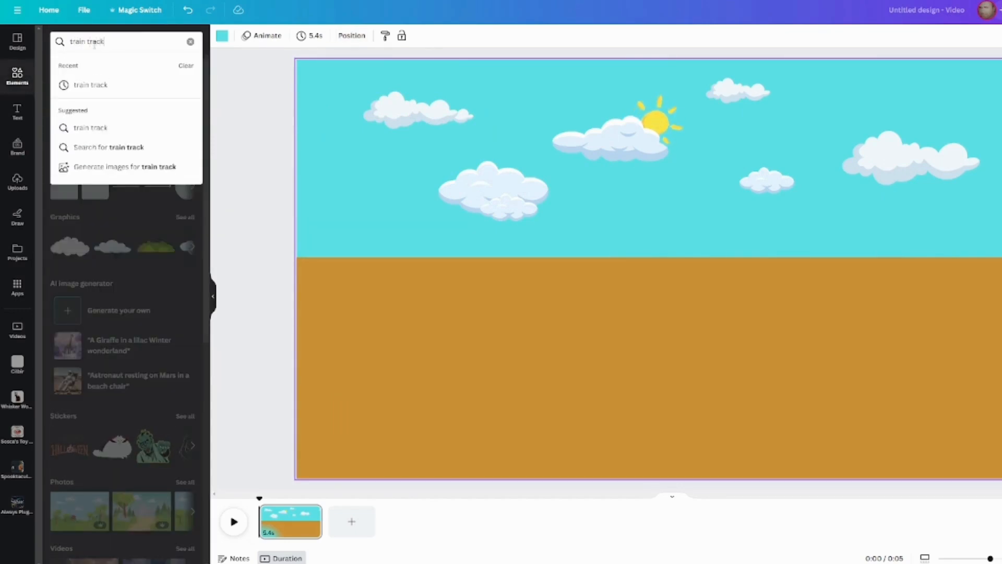
key("Return")
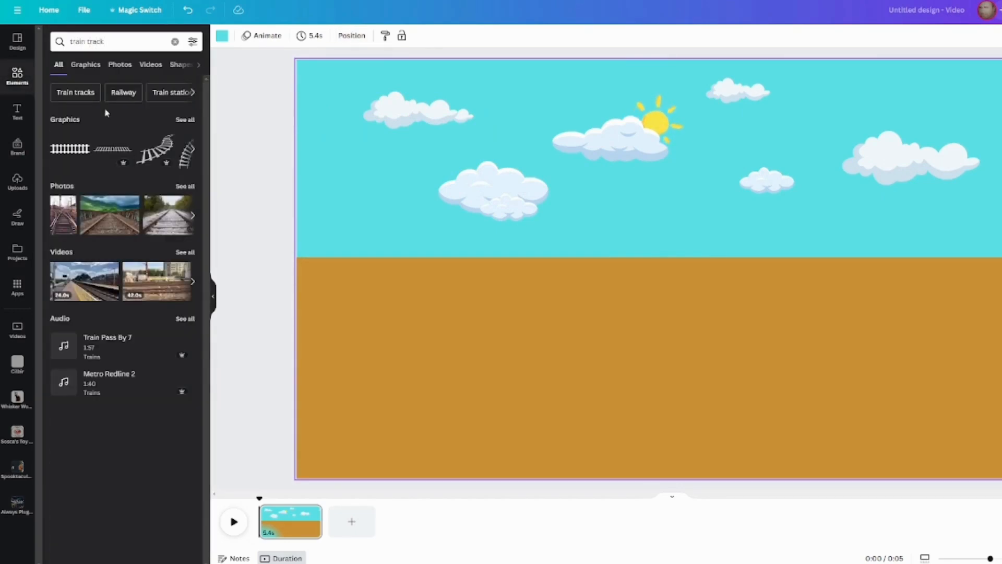
left_click_drag(82, 151, 606, 327)
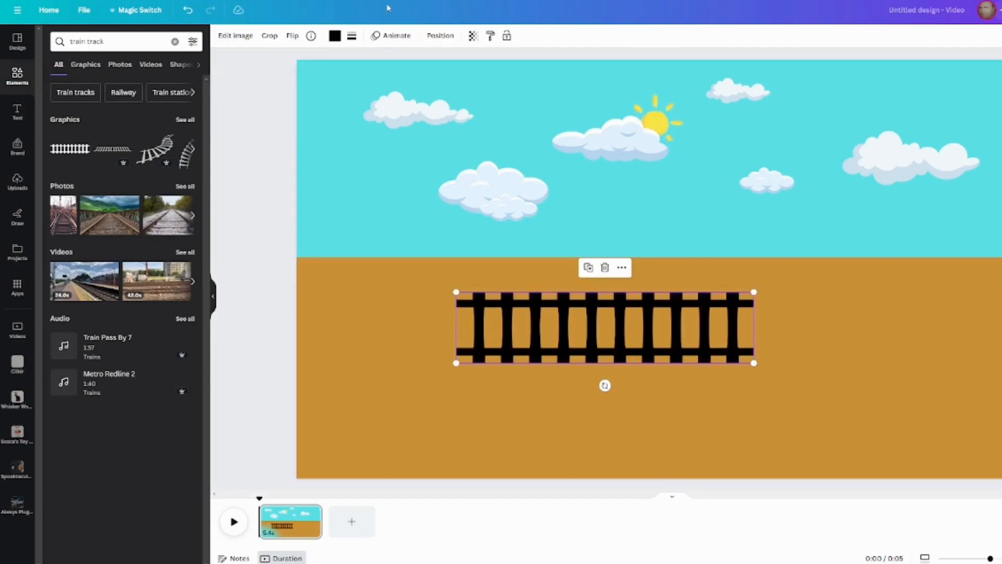
Recolour the train track with the custom dark brown #845307, derived from the ground's brown.
left_click(335, 37)
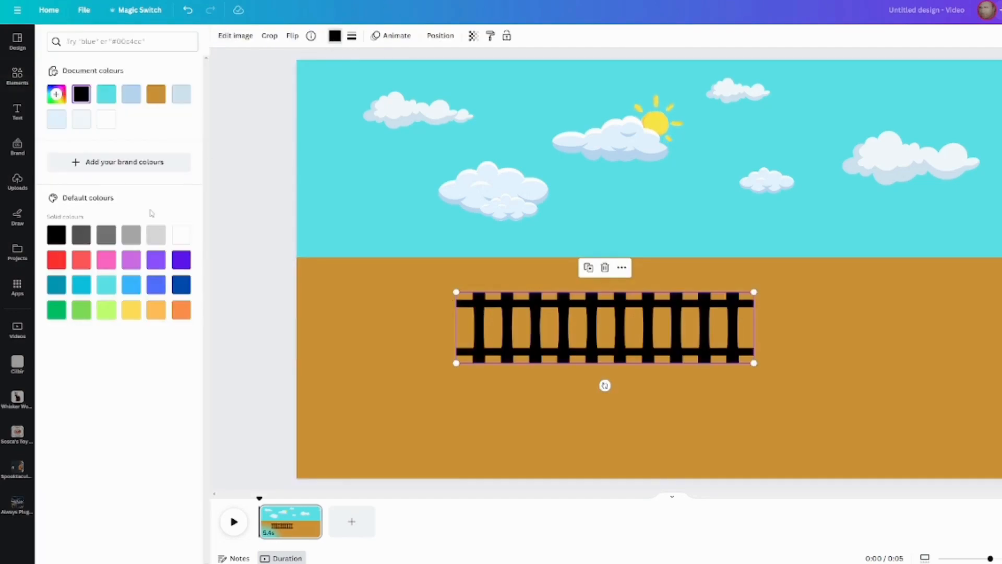
left_click(132, 236)
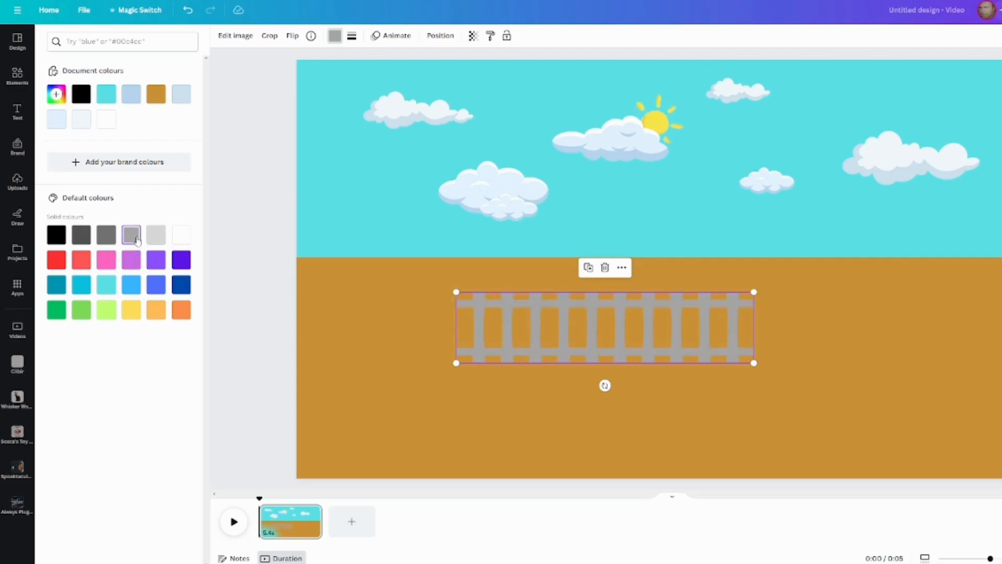
left_click(155, 235)
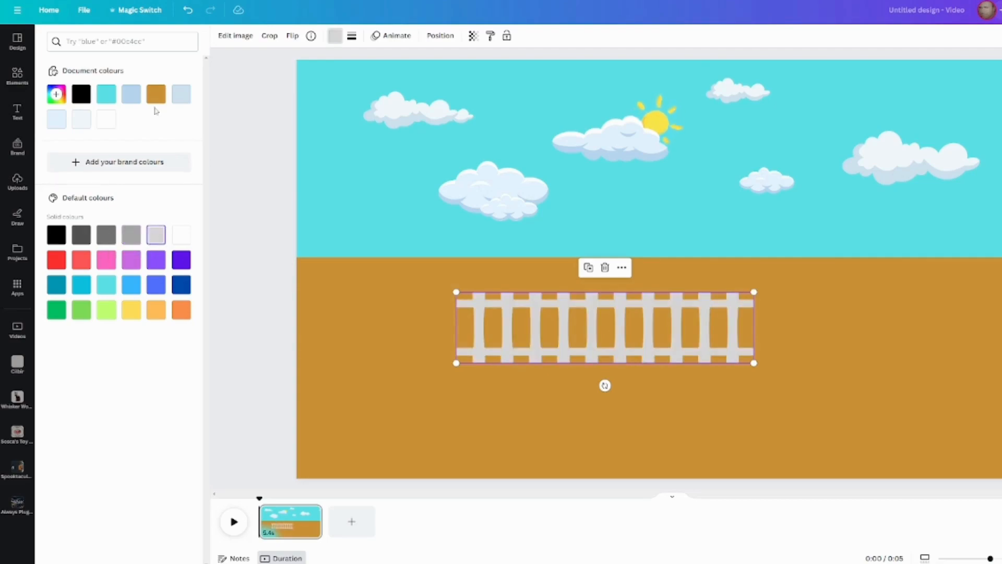
left_click(57, 97)
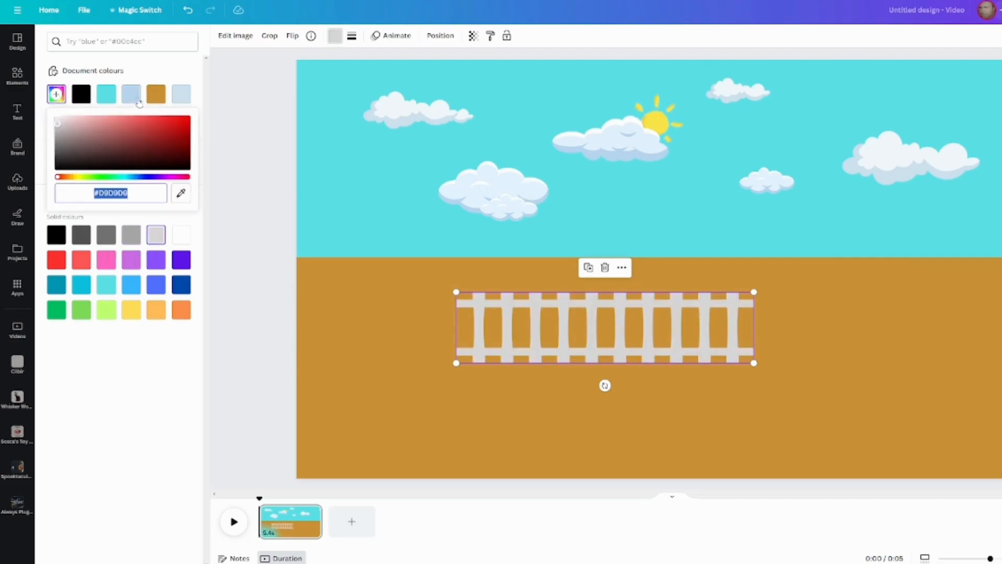
left_click(156, 96)
left_click(55, 95)
mouse_move(149, 134)
left_mouse_down()
mouse_move(182, 124)
mouse_move(183, 142)
left_mouse_up()
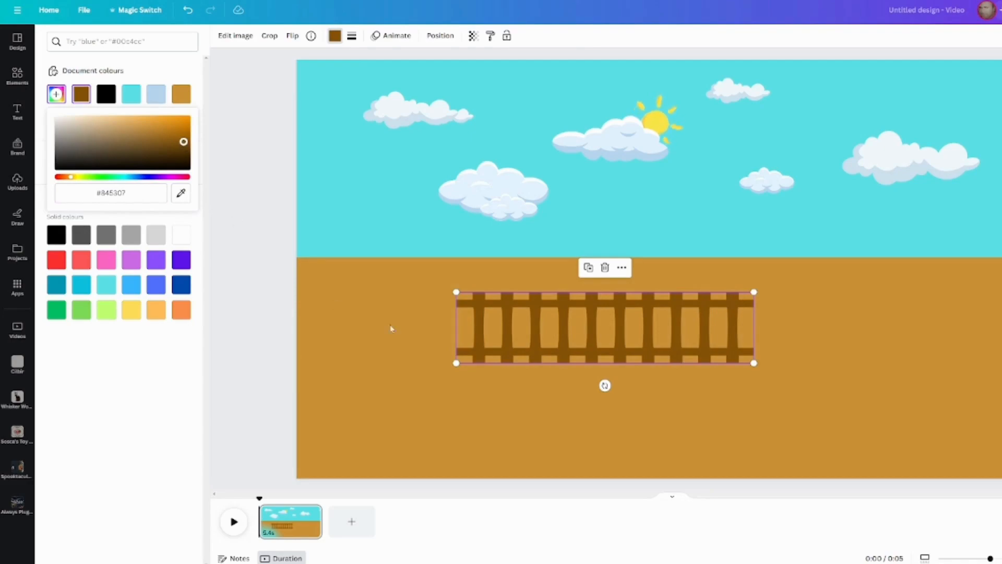
Move the train track up against the ground's upper edge and scale it down slightly.
left_click(509, 316)
left_click(510, 319)
left_click_drag(510, 318, 530, 285)
left_click_drag(476, 333, 471, 342)
left_click(492, 327)
key("ctrl+z")
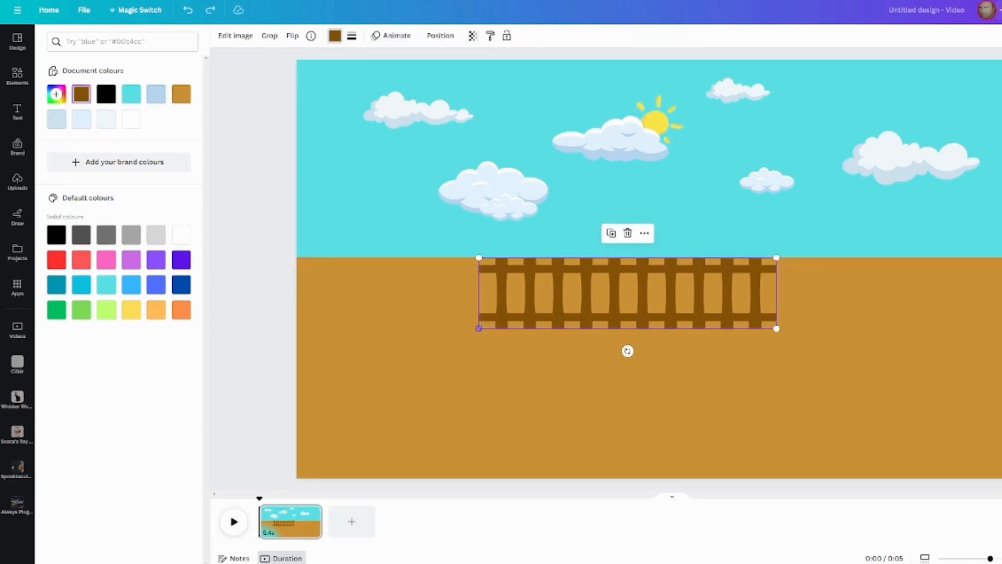
left_click_drag(484, 324, 510, 322)
Duplicate the track segment and join the copy to its left end so the track reaches the page's left edge.
left_click(557, 375)
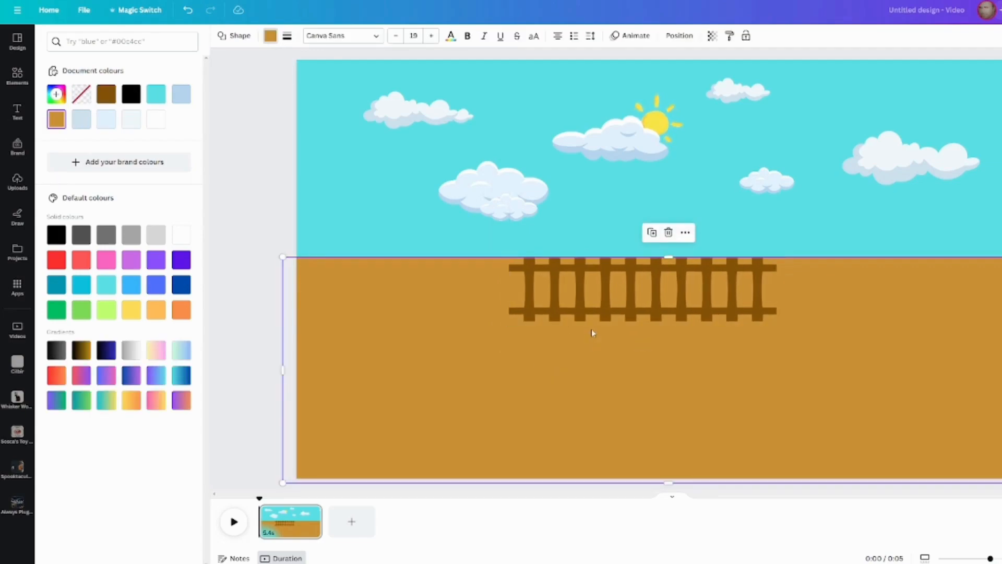
left_click(598, 309)
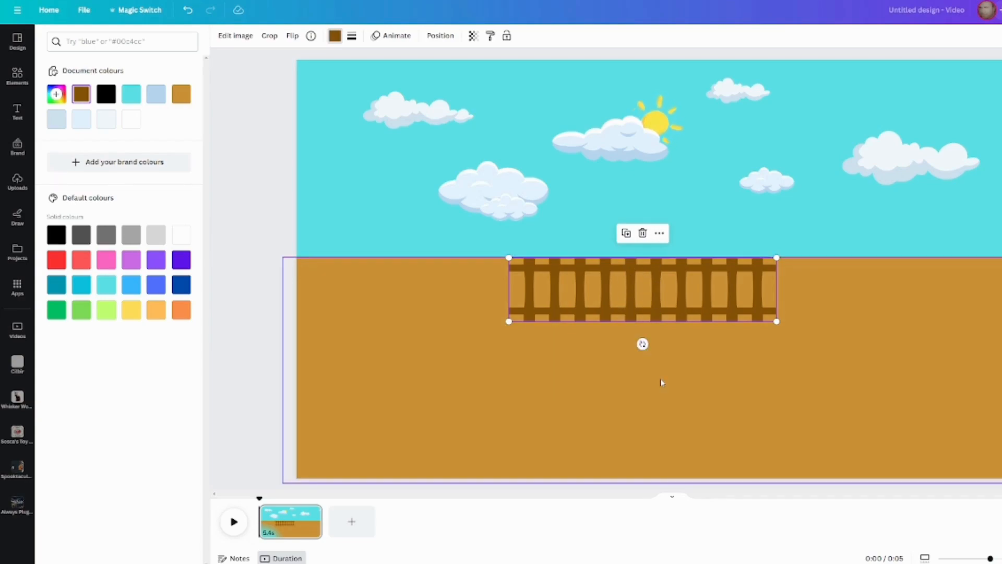
key("ctrl+d")
left_click_drag(660, 289, 427, 287)
Duplicate the middle track segment and align the copy with its right end to continue the track rightwards.
left_click(642, 382)
left_click(599, 313)
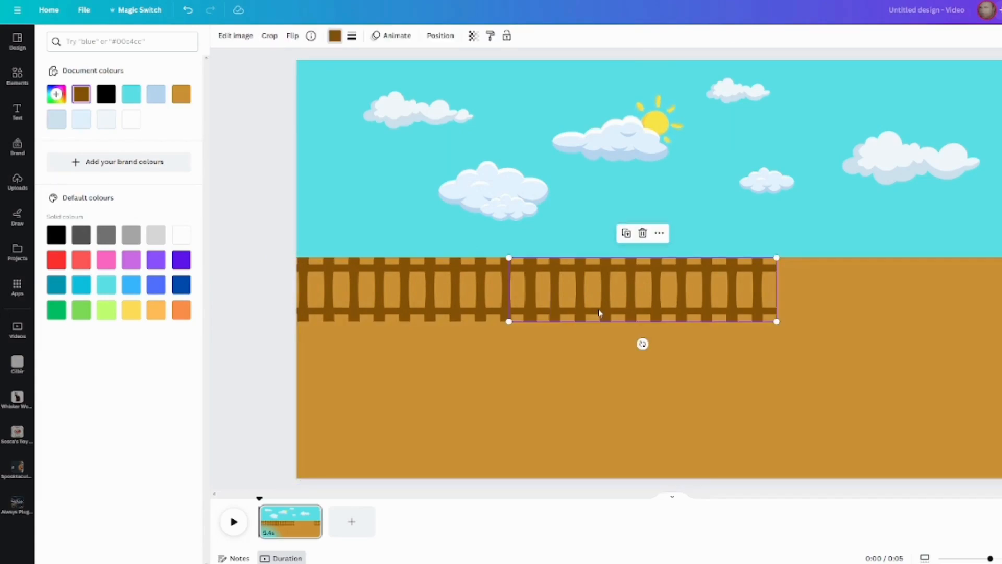
key("ctrl+d")
left_click_drag(608, 302, 830, 295)
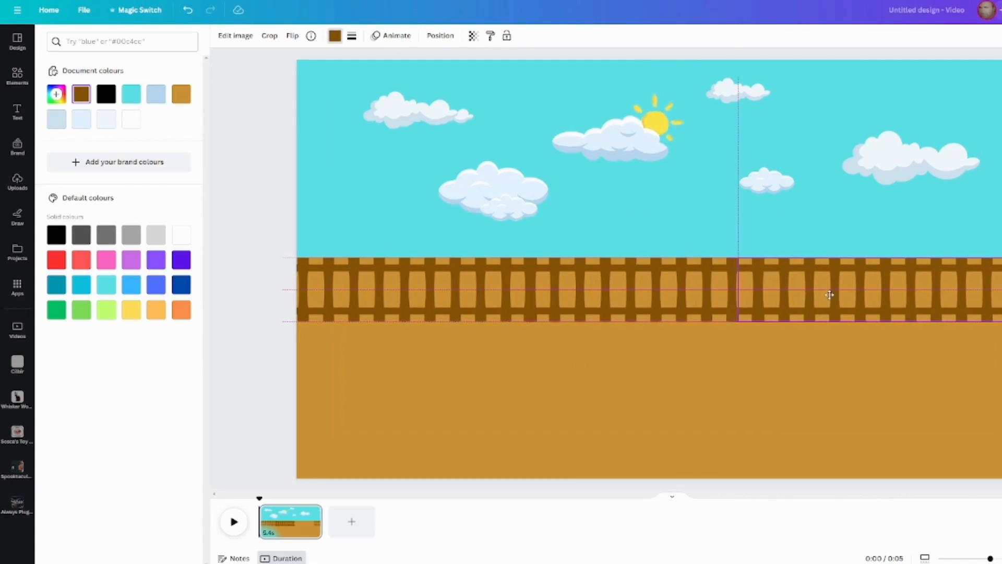
Finish extending the track to the page's right edge and group all the track segments together.
left_click_drag(830, 294, 829, 295)
left_click(832, 371)
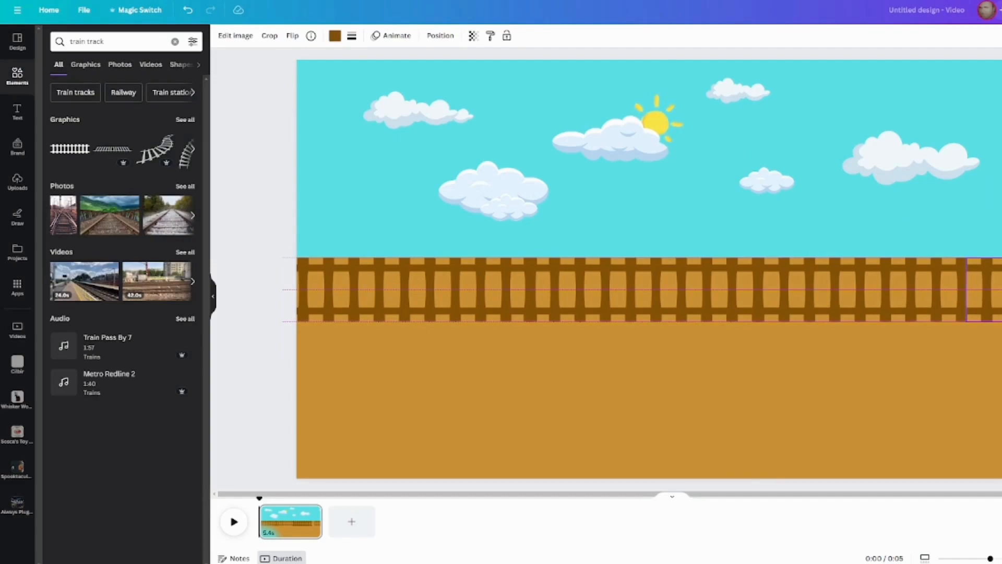
left_click_drag(997, 290, 997, 290)
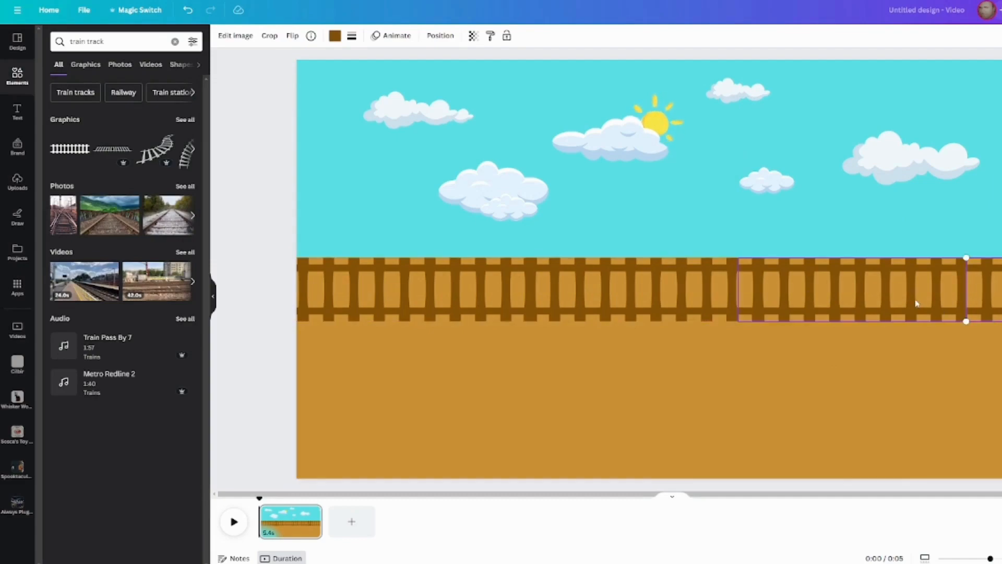
left_click_drag(916, 303, 693, 284)
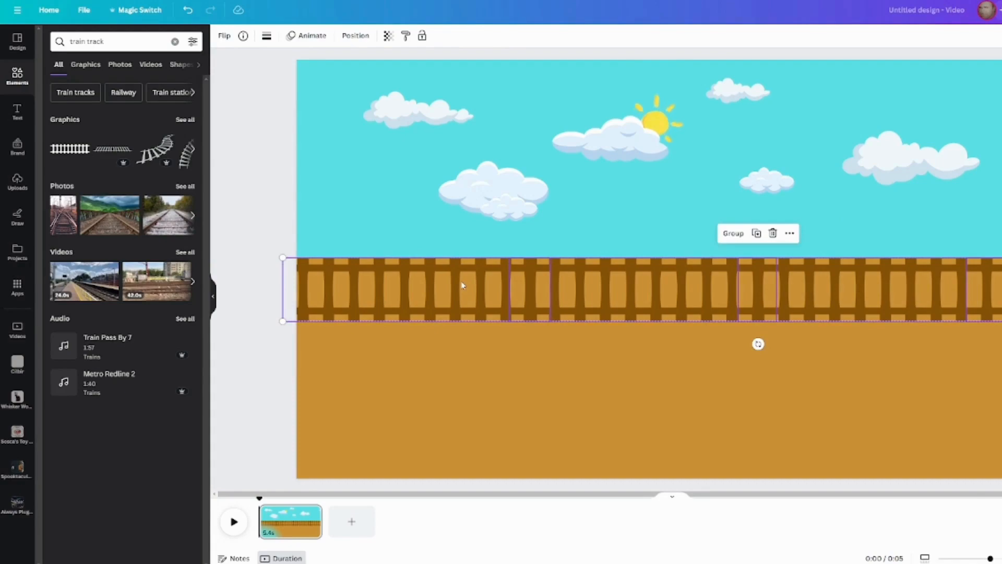
left_click(734, 233)
left_click(684, 360)
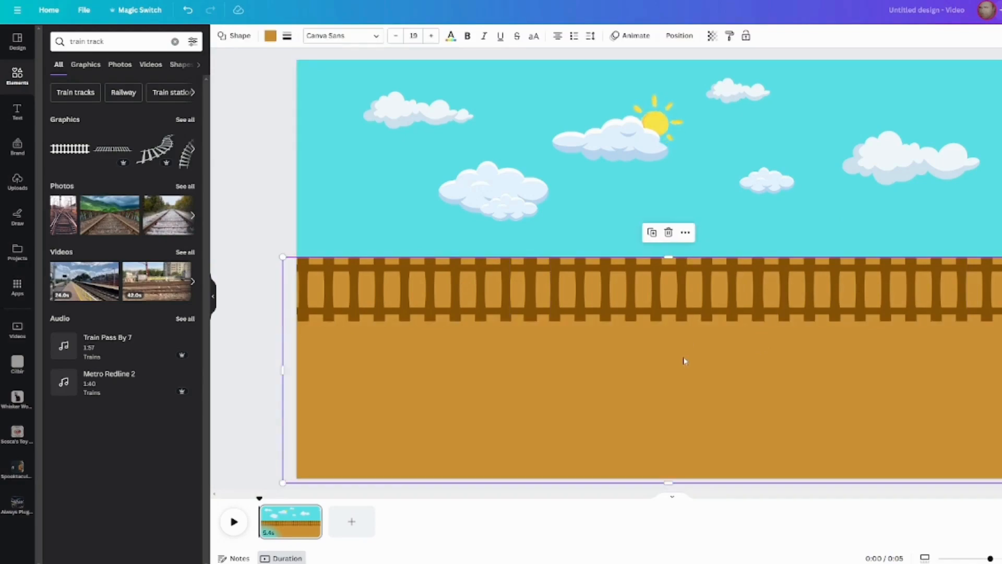
left_click(279, 190)
Search the elements for "rocks" and show all the matching graphics.
left_click(175, 42)
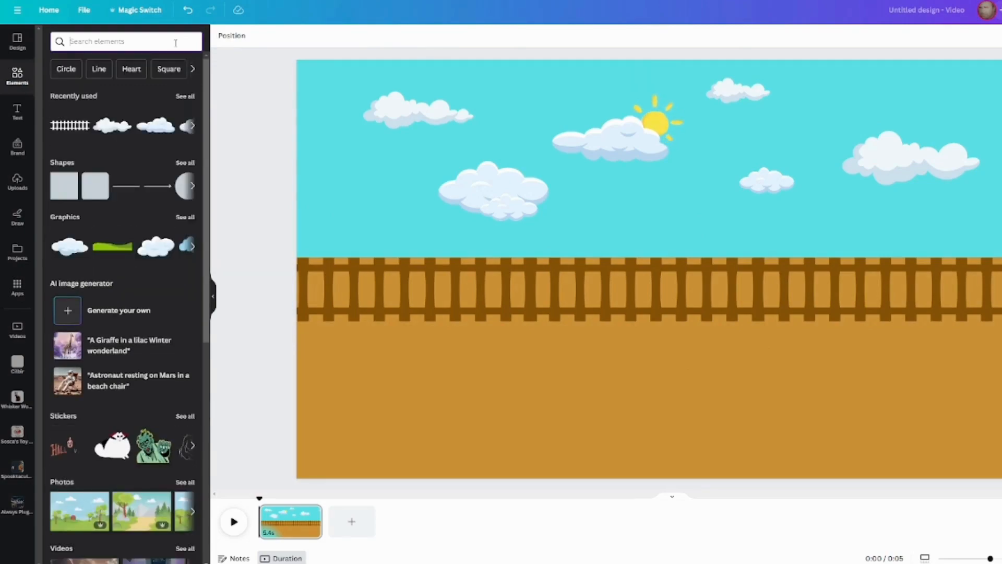
type("rocks")
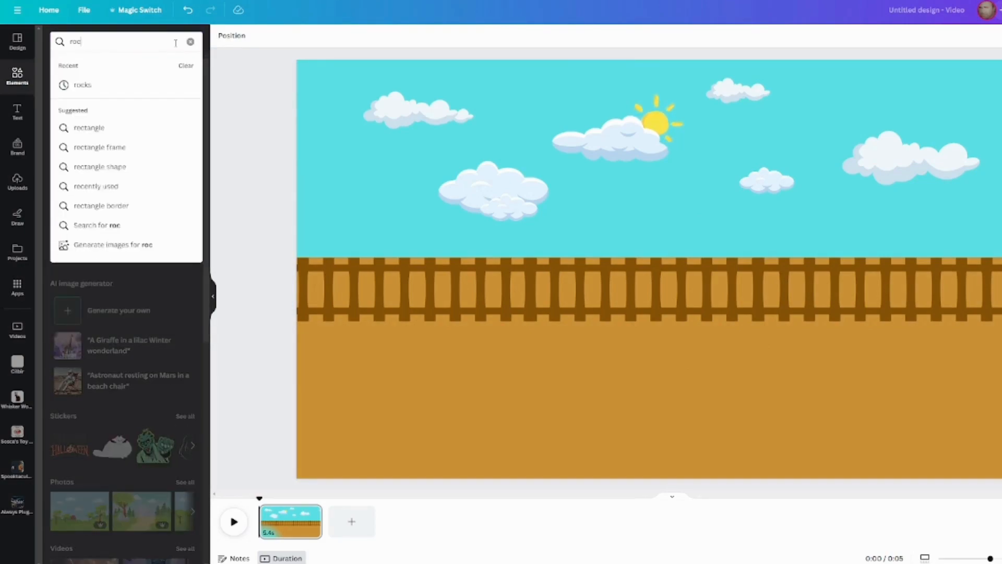
key("Return")
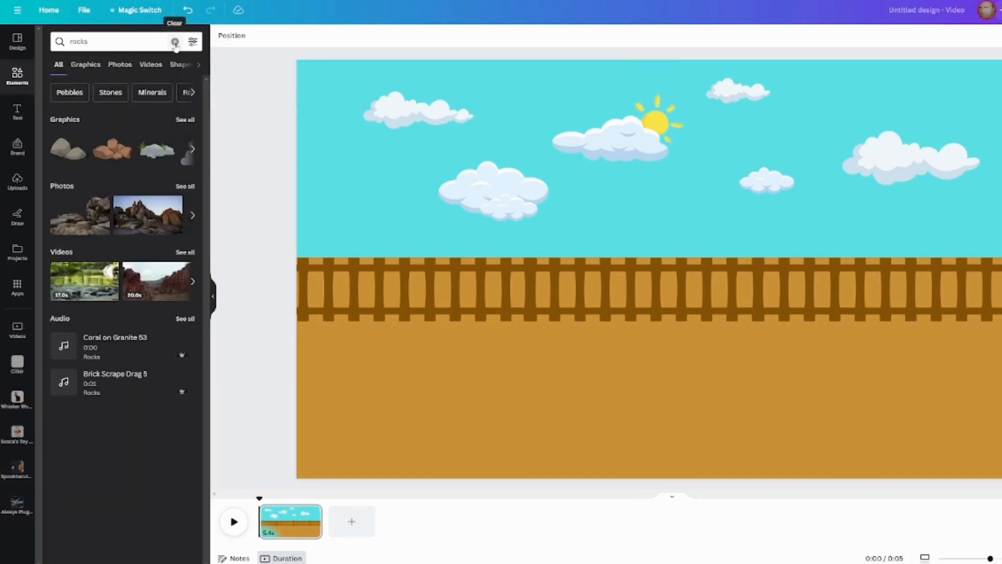
left_click(186, 119)
Add four rock graphics to the ground: a grassy rock, a wide grey rock, a bushy rock cluster and a dark boulder in the lower-right corner.
left_click_drag(122, 186, 359, 365)
left_click(172, 137)
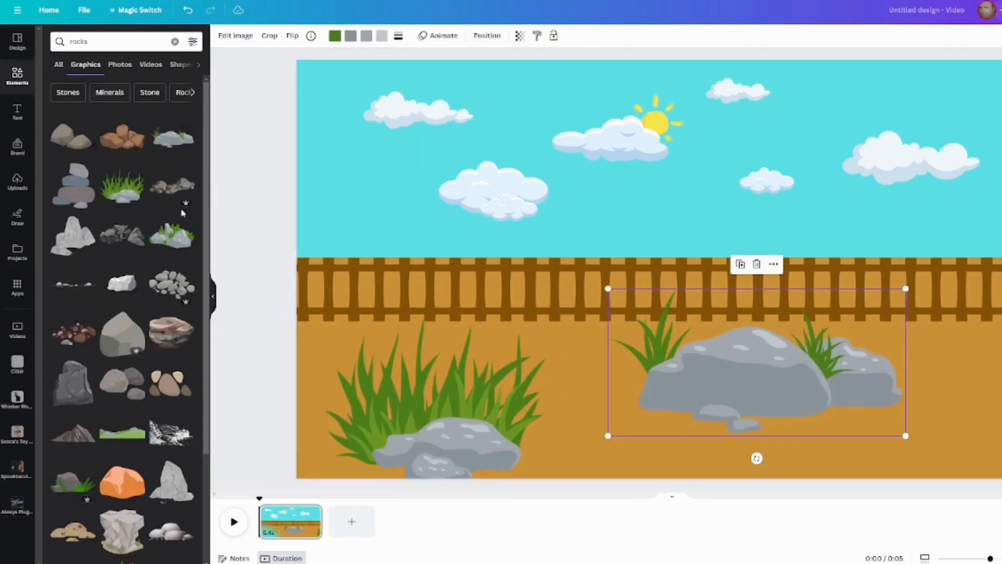
left_click(173, 237)
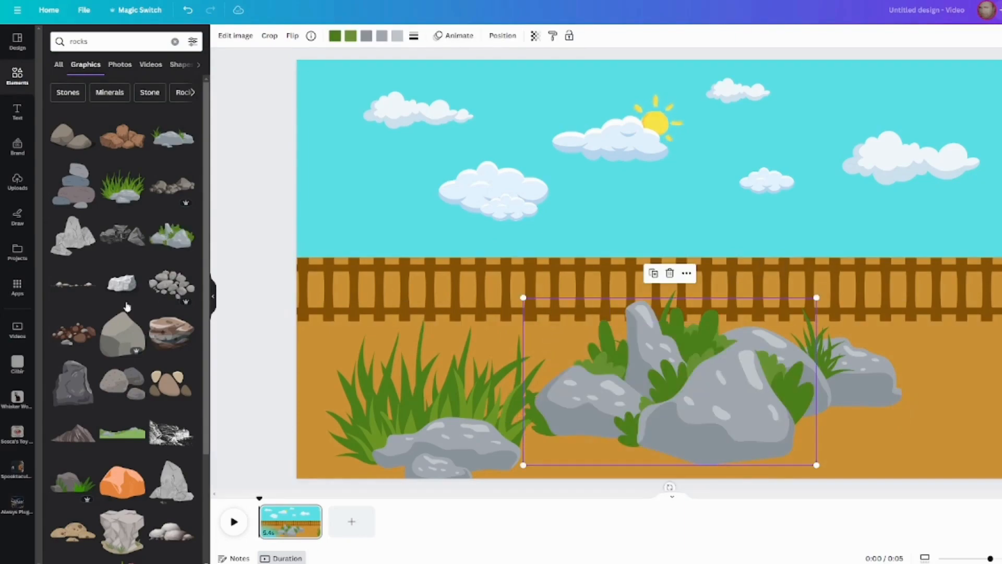
scroll(138, 303, "down", 7)
left_click_drag(172, 223, 919, 445)
Shrink the bushy rock cluster to about a third of its size and place it just below the track, left of centre.
left_click(747, 402)
left_click_drag(525, 299, 684, 418)
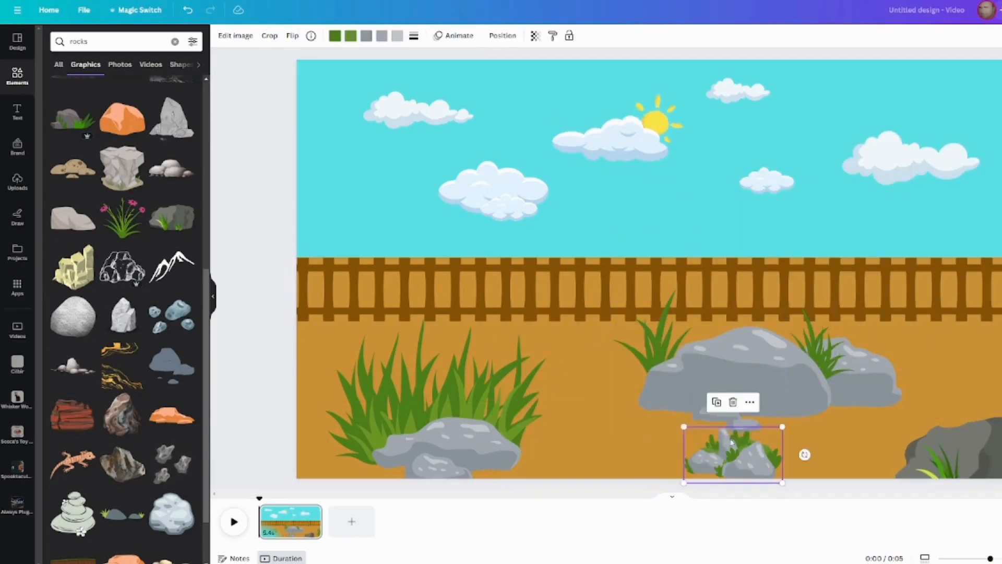
left_click_drag(733, 450, 550, 334)
Shrink the wide grey rock and place it right of centre, and move the large grassy rock into the page's lower-left corner.
left_click(720, 370)
left_click_drag(608, 289, 807, 386)
left_click_drag(856, 411, 796, 377)
left_click_drag(487, 377, 410, 408)
Add a second grassy rock, scale it down and place it just below the track near the right edge.
scroll(143, 300, "up", 7)
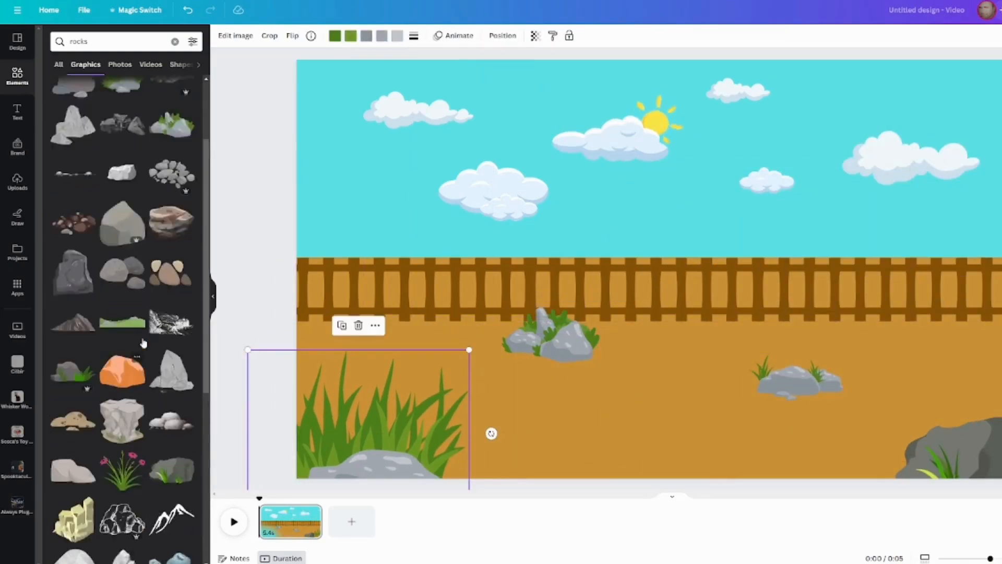
left_click(124, 189)
left_click_drag(557, 185, 719, 307)
left_click_drag(747, 332, 947, 334)
Search the elements for "shrubs" and show all the matching graphics.
left_click(175, 41)
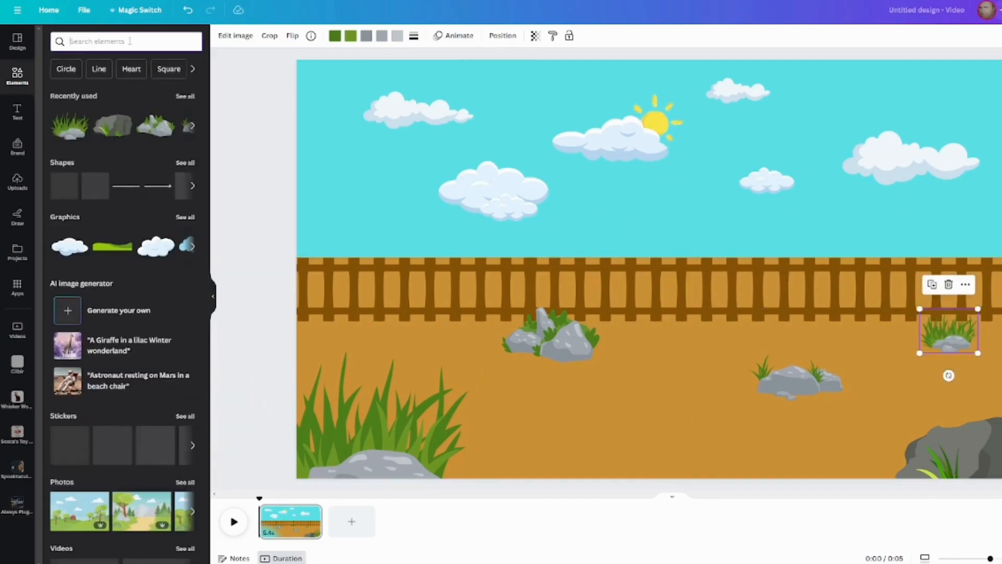
left_click(130, 41)
type("sh")
type("ubs")
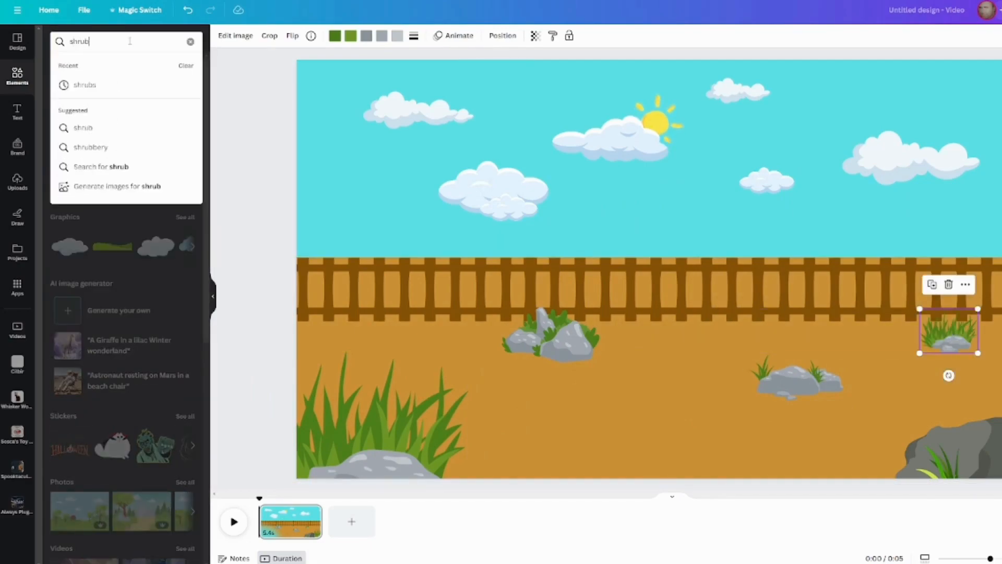
key("Return")
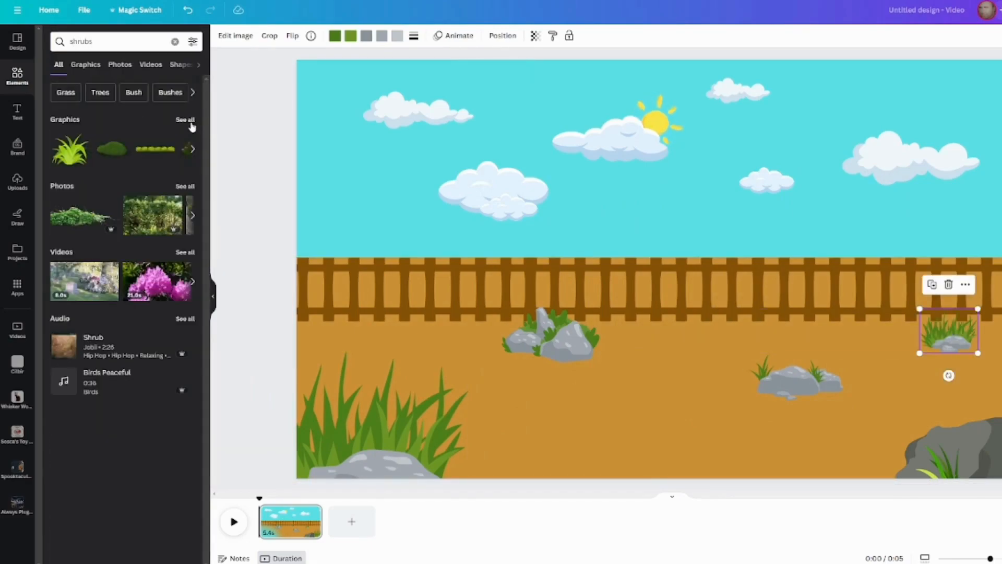
left_click(185, 120)
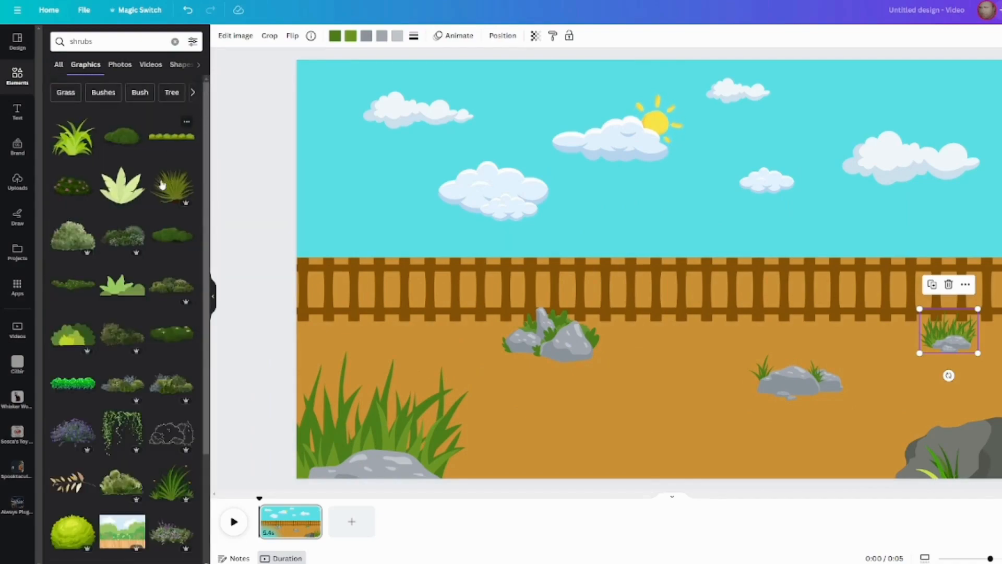
Place a small light green shrub near the bottom centre of the ground and duplicate it twice to form a clump.
left_click_drag(79, 145, 648, 446)
key("ctrl+d")
Add dark green grass tufts above the lower-right boulder and, smaller, just below the track on the left.
key("ctrl+d")
left_click(584, 447)
left_click(170, 482)
left_click_drag(772, 353, 643, 247)
left_click_drag(631, 240, 433, 344)
key("ctrl+d")
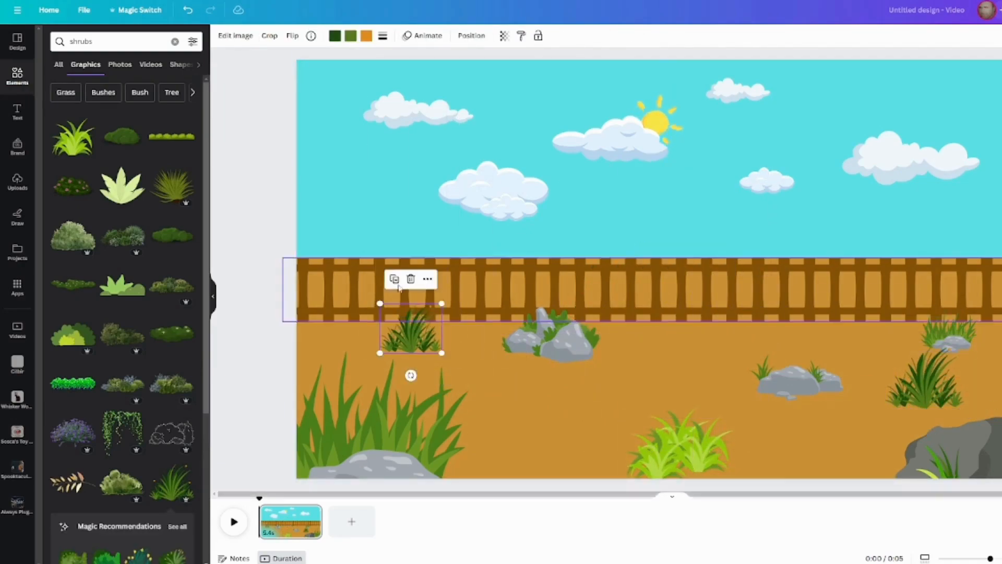
Recolour the mid-green of the left grass tuft with the bright lime green from the document colours.
left_click(351, 35)
left_click(156, 120)
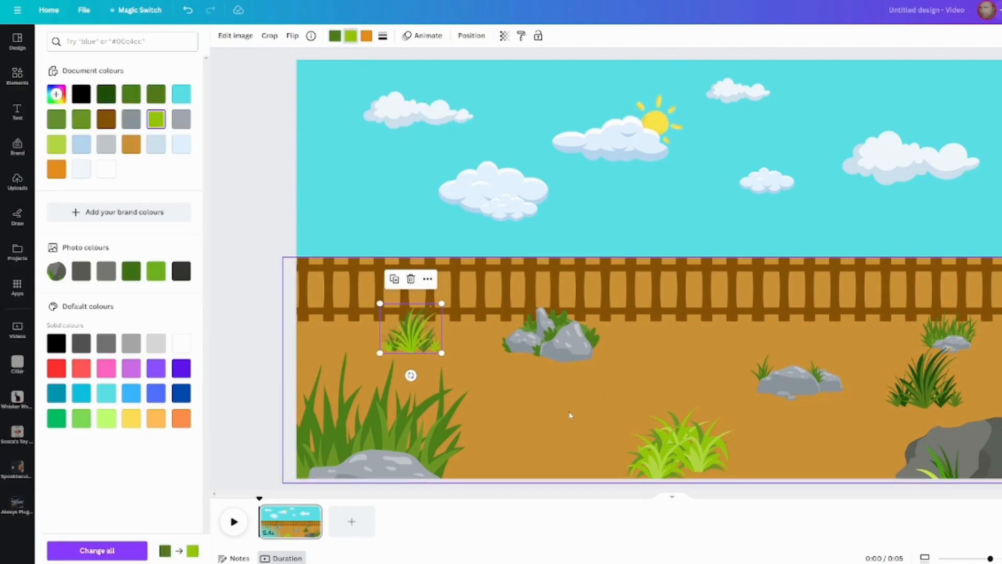
left_click(749, 319)
Search the elements for "train" and show all the matching graphics.
left_click(17, 76)
left_click(175, 42)
type("traiu")
key("BackSpace")
type("n")
key("Return")
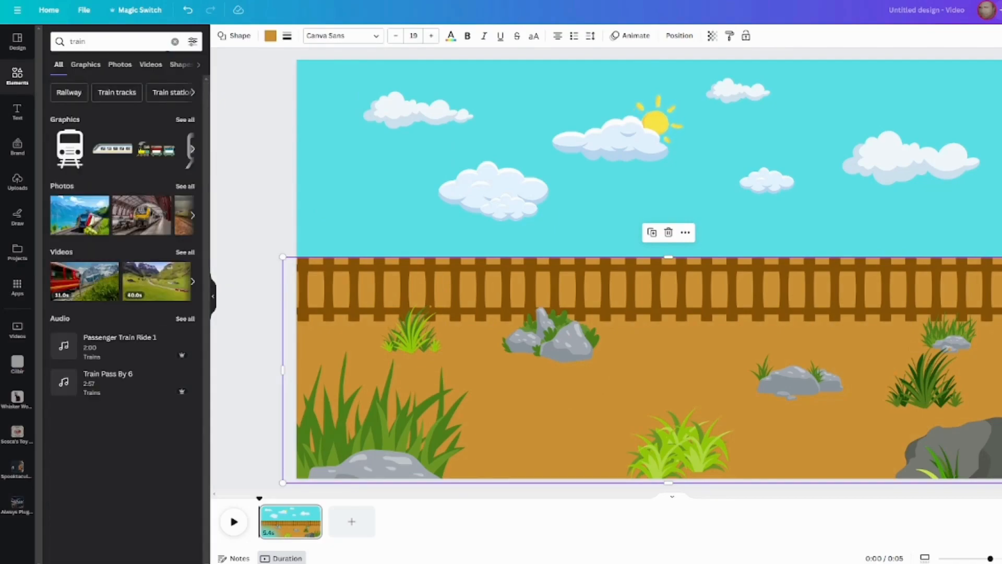
left_click(185, 120)
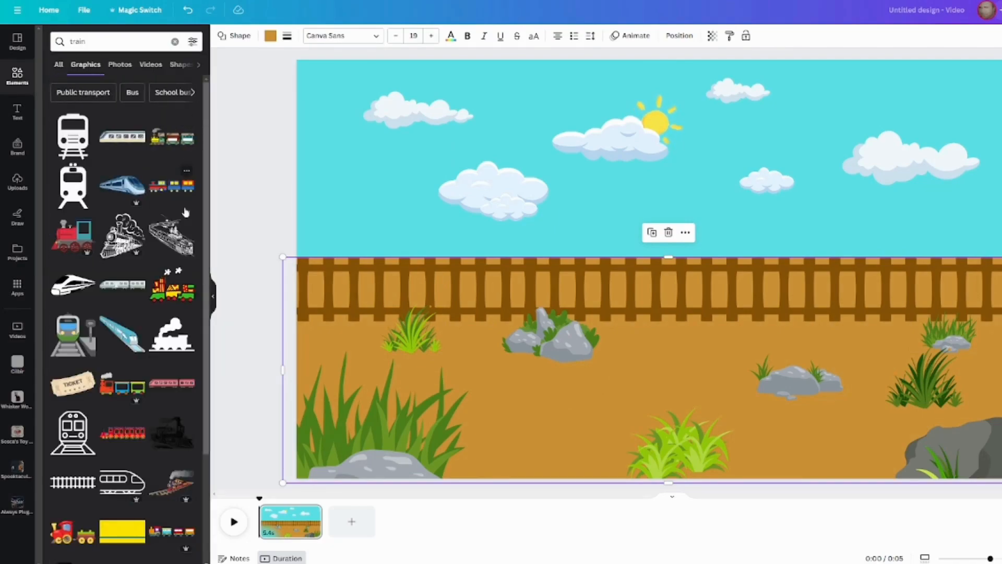
Add the animated red, yellow and green toy train, scale it down and place it on the track at the right edge.
left_click(170, 297)
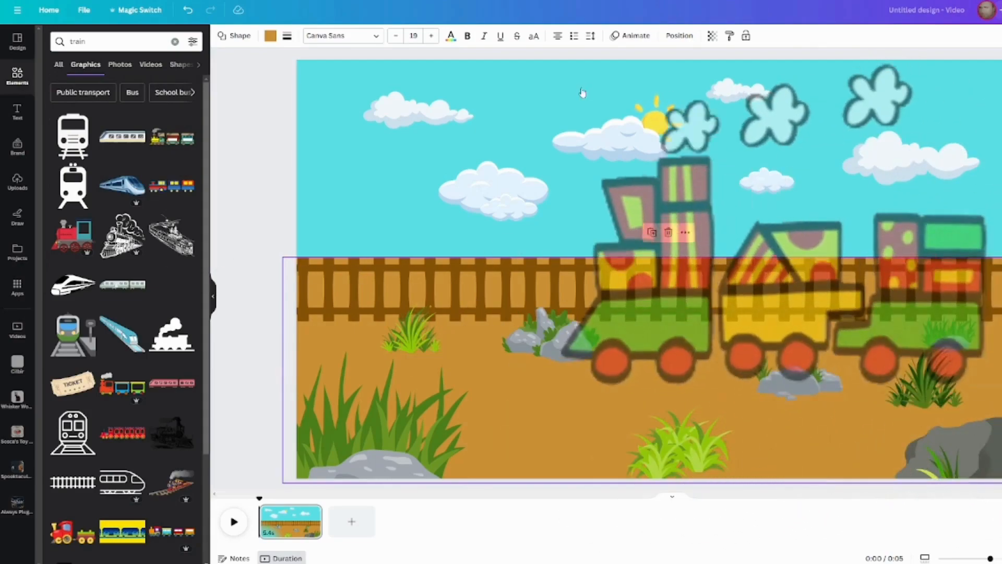
left_click_drag(562, 58, 843, 363)
left_click_drag(886, 312, 803, 247)
left_click_drag(887, 358, 1001, 268)
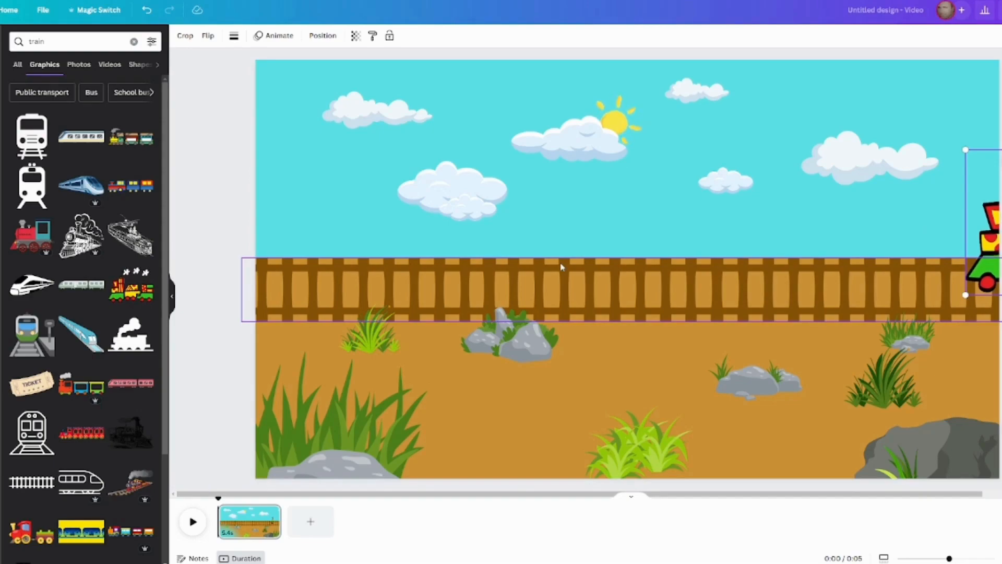
Create a custom path animation that moves the train from the right edge leftwards along the track to about the page's middle.
left_click_drag(985, 247, 566, 251)
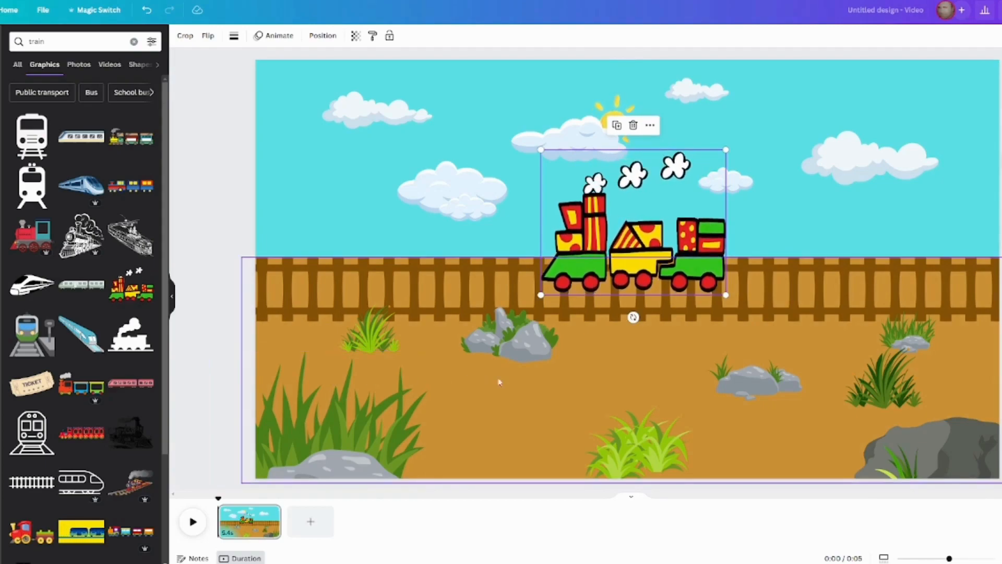
key("ctrl+z")
left_click(273, 36)
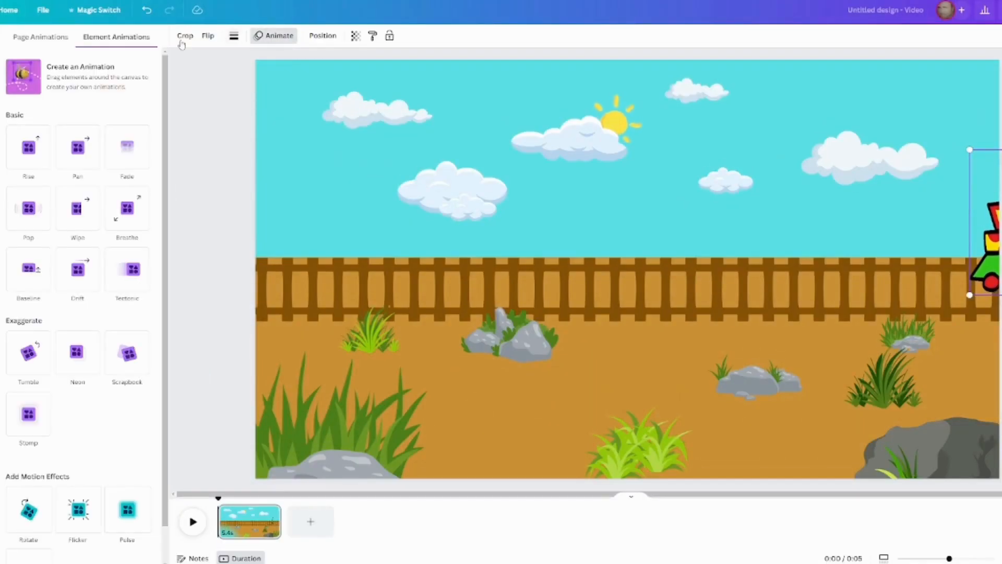
left_click(72, 73)
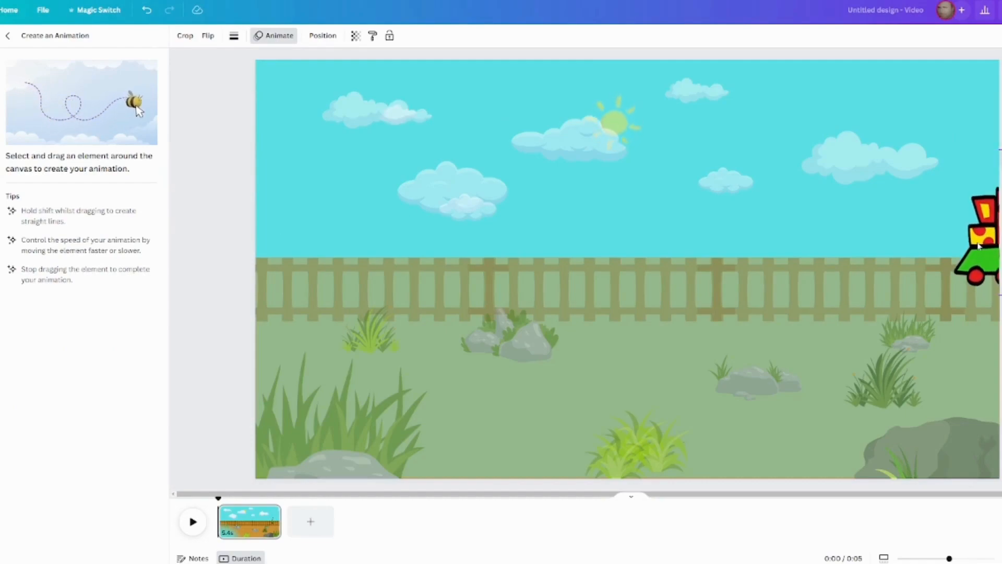
mouse_move(951, 256)
left_mouse_down()
mouse_move(649, 243)
mouse_move(506, 252)
left_mouse_up()
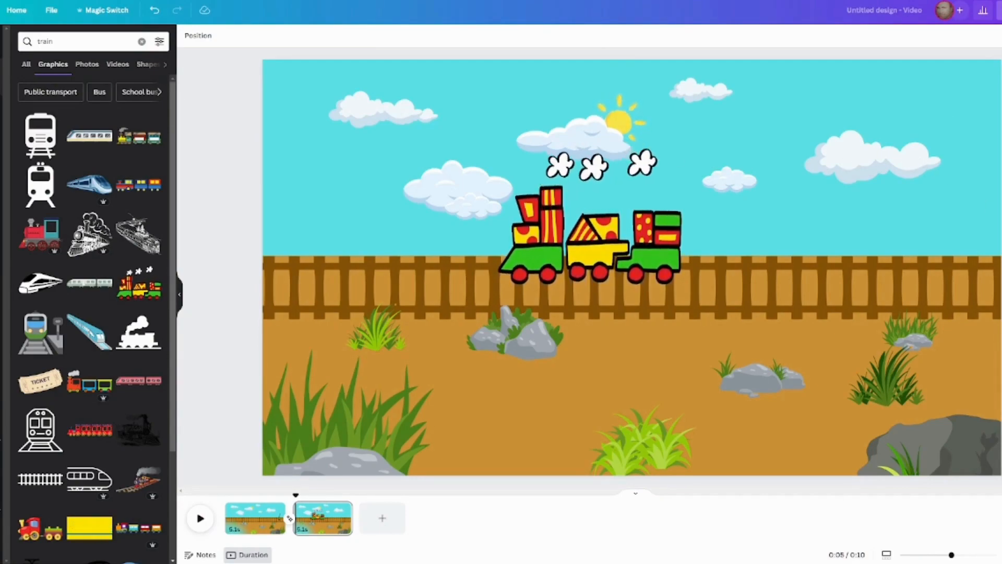
Select all the rocks and shrubs on the second page and show the page's layer list.
left_click(352, 445)
left_click(382, 343, "shift")
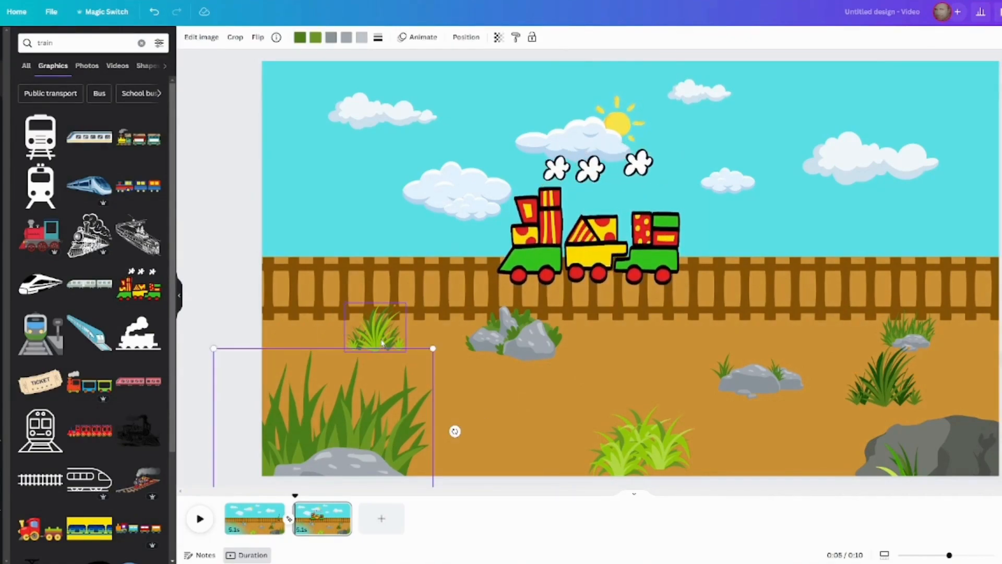
left_click(779, 391, "shift")
left_click(888, 376, "shift")
left_click(914, 329, "shift")
left_click(951, 447, "shift")
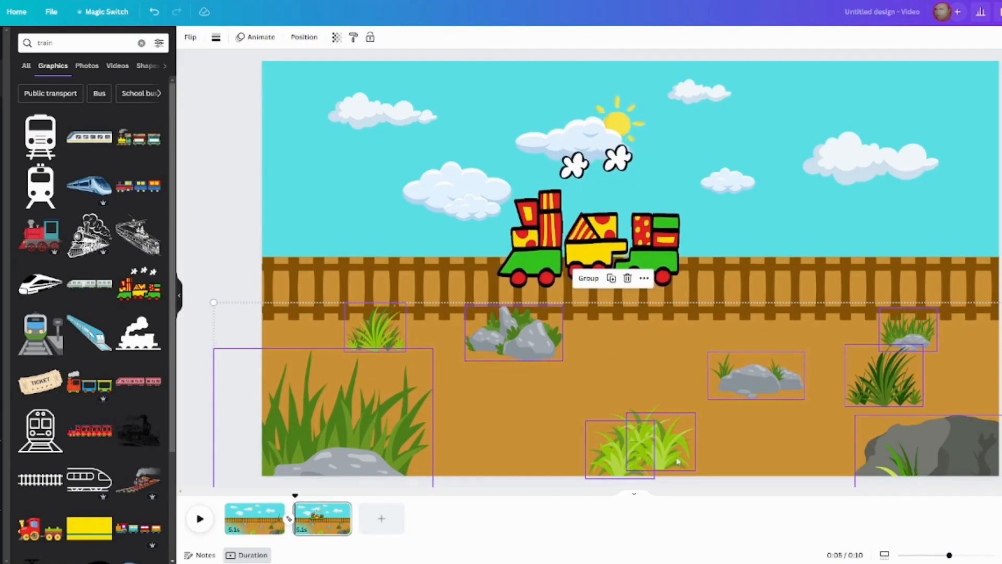
left_click(305, 38)
left_click(131, 39)
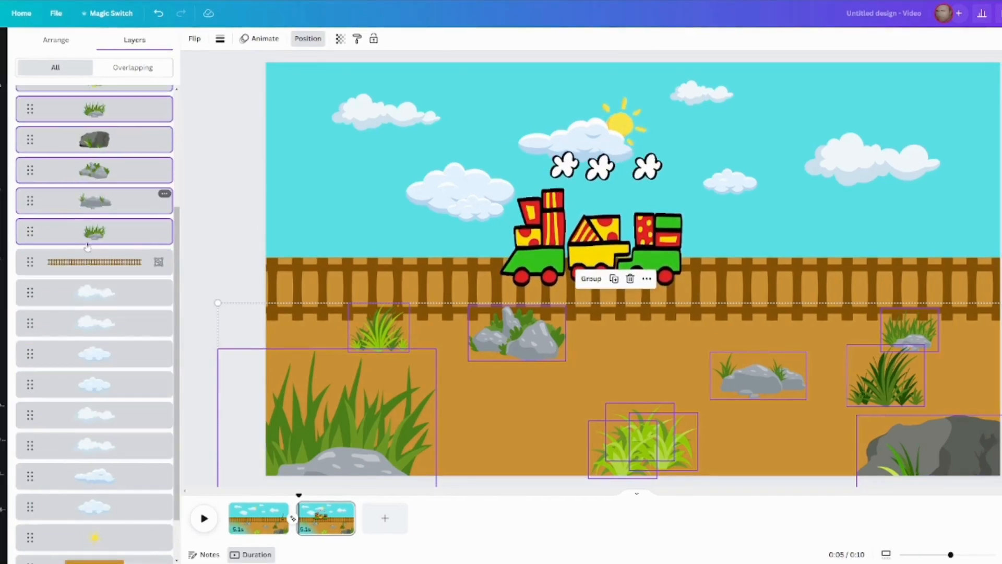
Add the track, every cloud and the sun to the selection and try to group the selected elements.
left_click(100, 261, "shift")
left_click(100, 292, "shift")
left_click(100, 322, "shift")
left_click(101, 355, "shift")
left_click(101, 384, "shift")
left_click(103, 415, "shift")
left_click(105, 446, "shift")
left_click(112, 474, "shift")
left_click(115, 504, "shift")
left_click(104, 535, "shift")
scroll(103, 473, "down", 2)
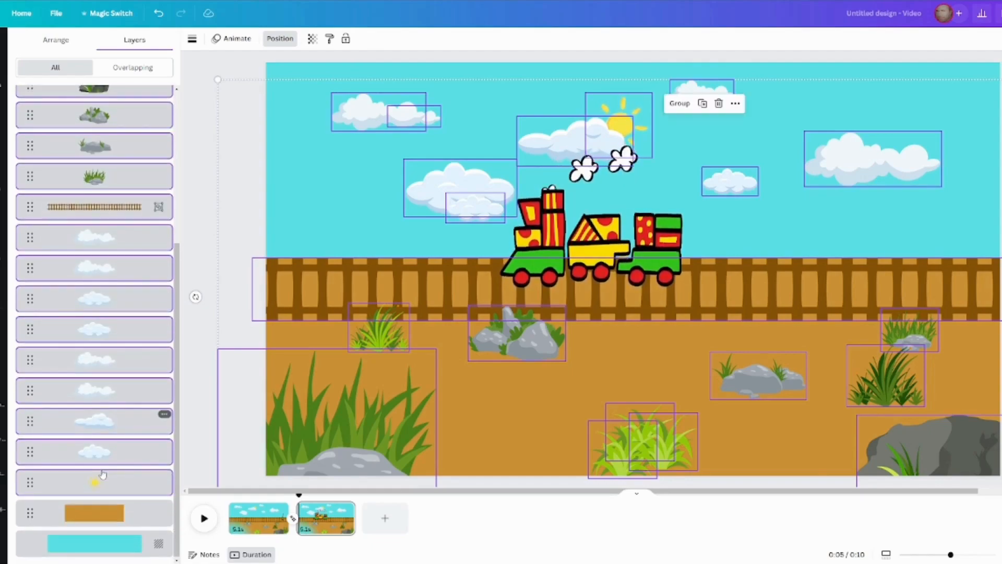
scroll(79, 471, "up", 5)
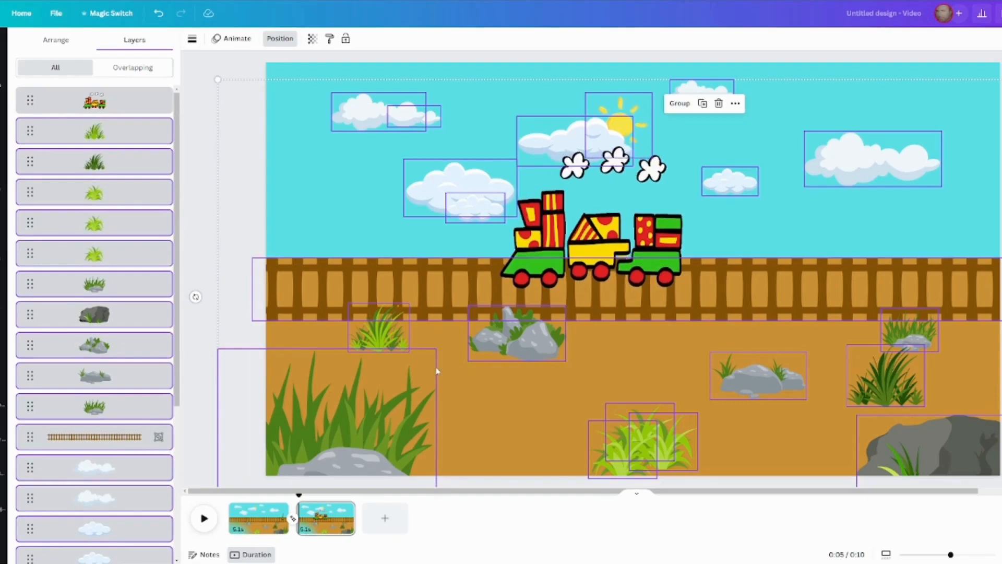
left_click(680, 104)
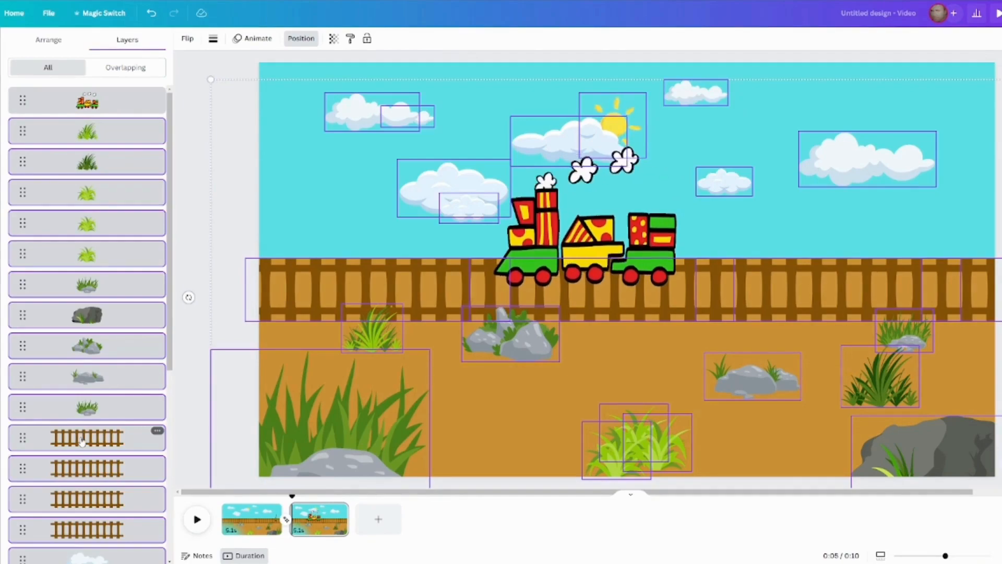
Exclude the four track pieces from the layer selection and group the remaining shrubs, rocks, clouds and sun.
left_click(82, 441, "shift")
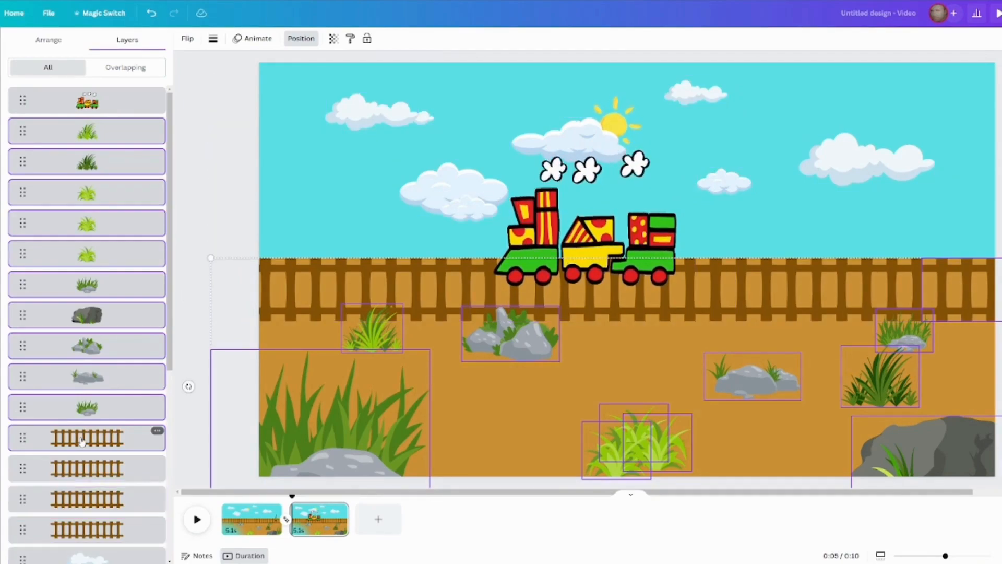
scroll(82, 441, "down", 6)
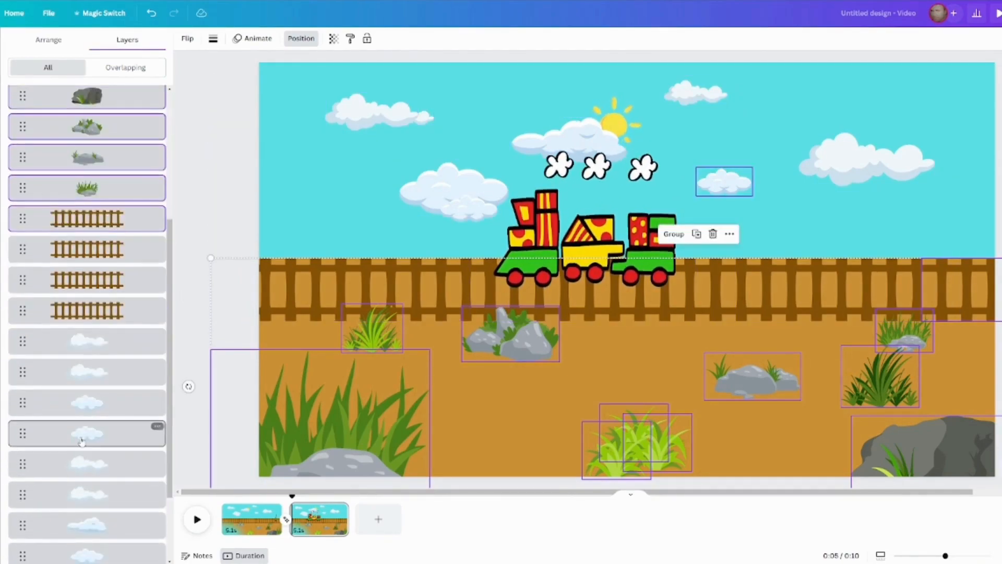
left_click(80, 482, "shift")
scroll(80, 472, "up", 4)
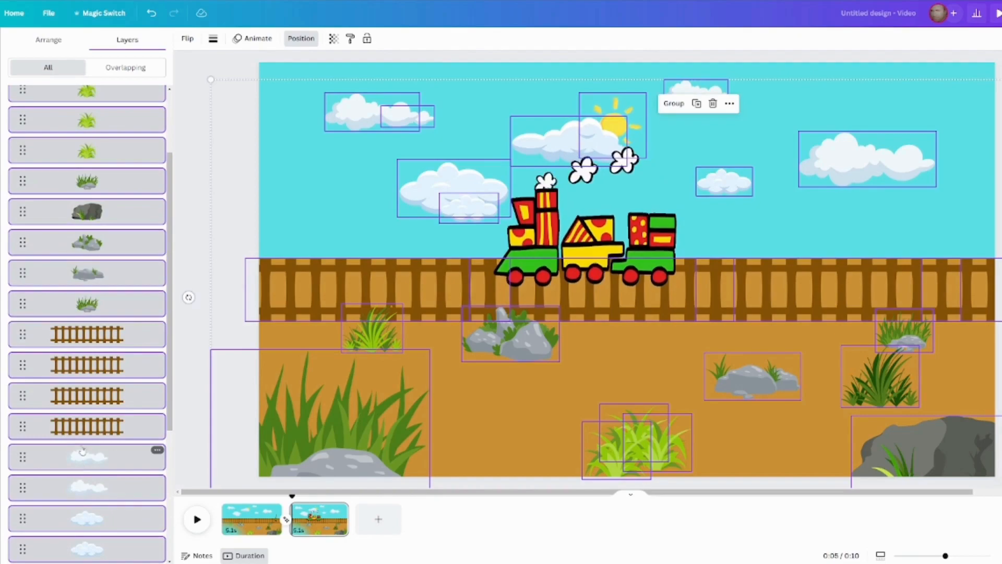
left_click(82, 426, "shift")
left_click(89, 386, "shift")
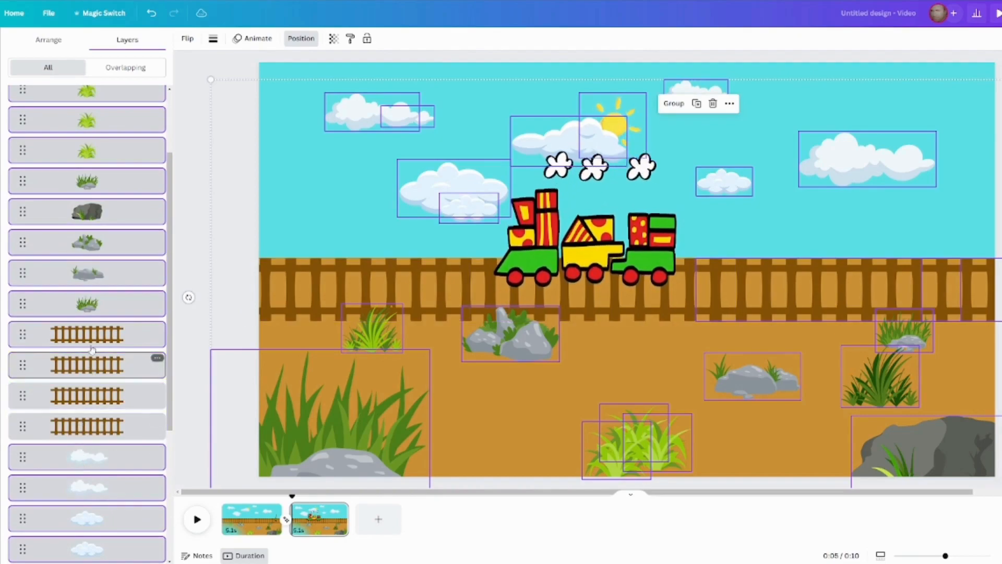
left_click(91, 366, "shift")
left_click(92, 340, "shift")
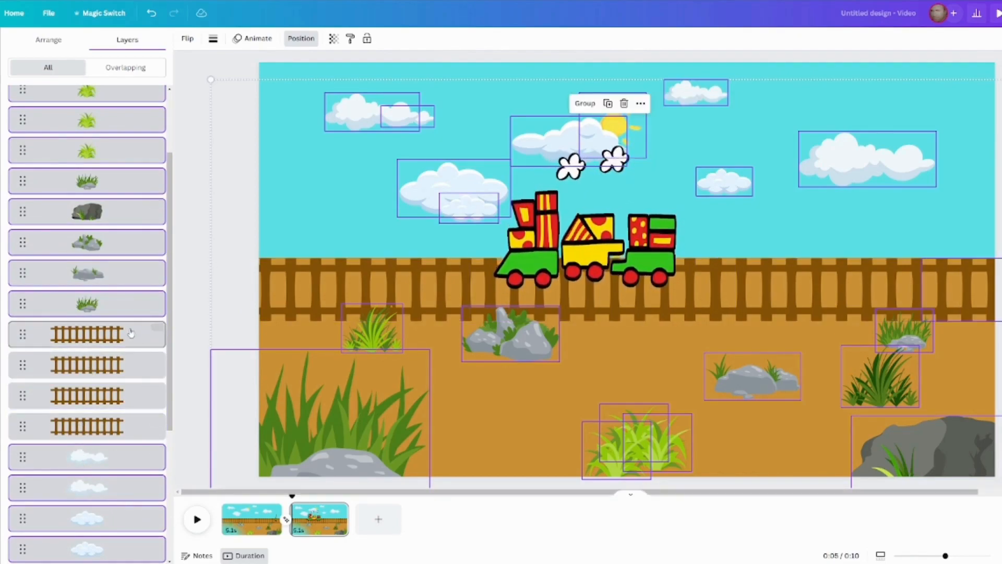
scroll(128, 334, "up", 2)
scroll(130, 335, "down", 6)
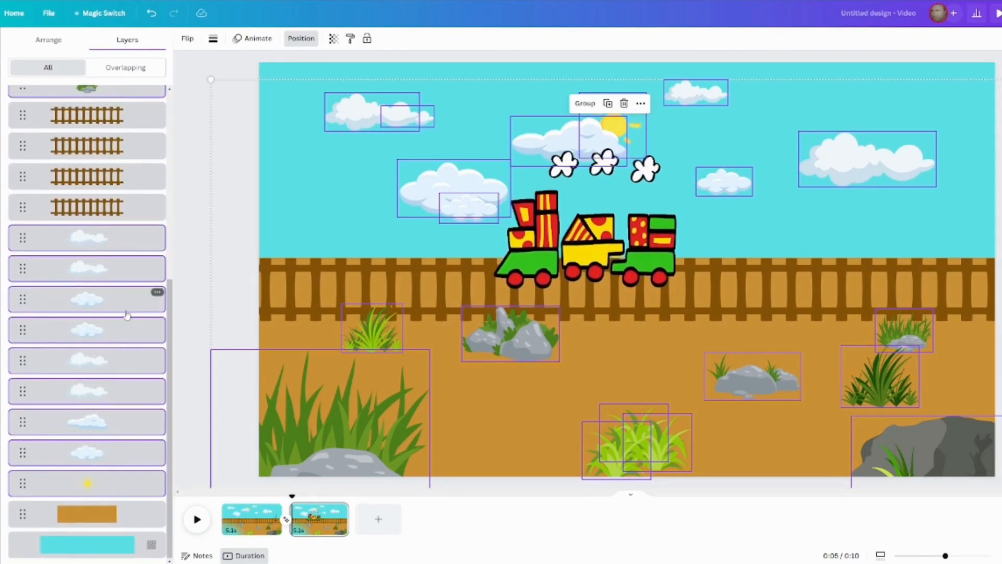
left_click(585, 104)
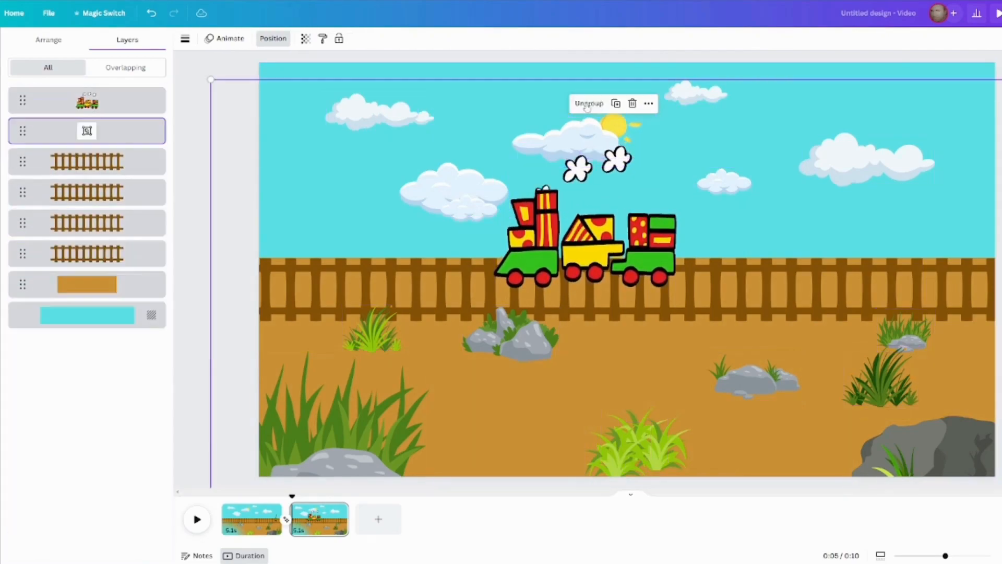
Create a custom animation that moves the scenery group rightwards past the train, using the Smooth movement style.
left_click(229, 39)
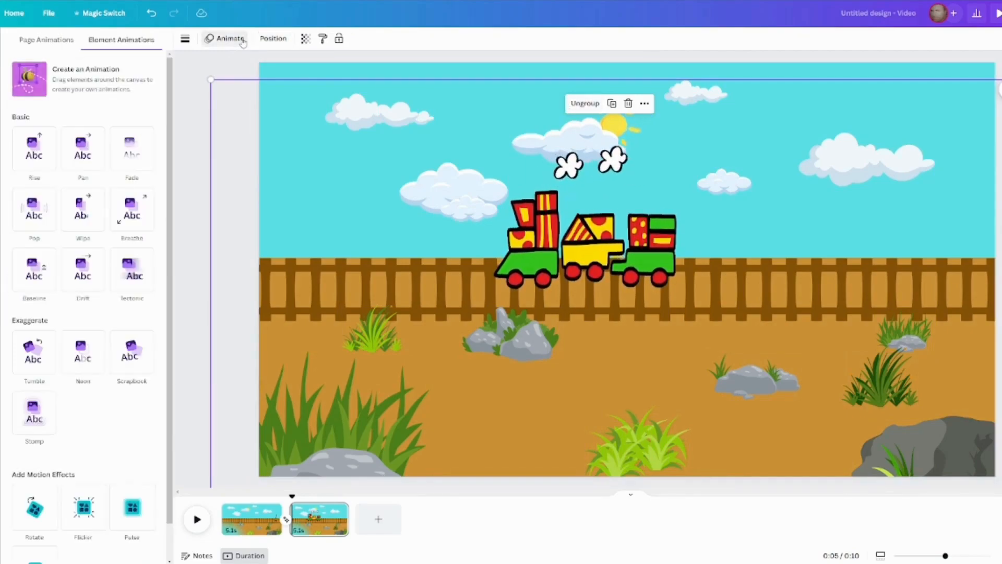
left_click(90, 78)
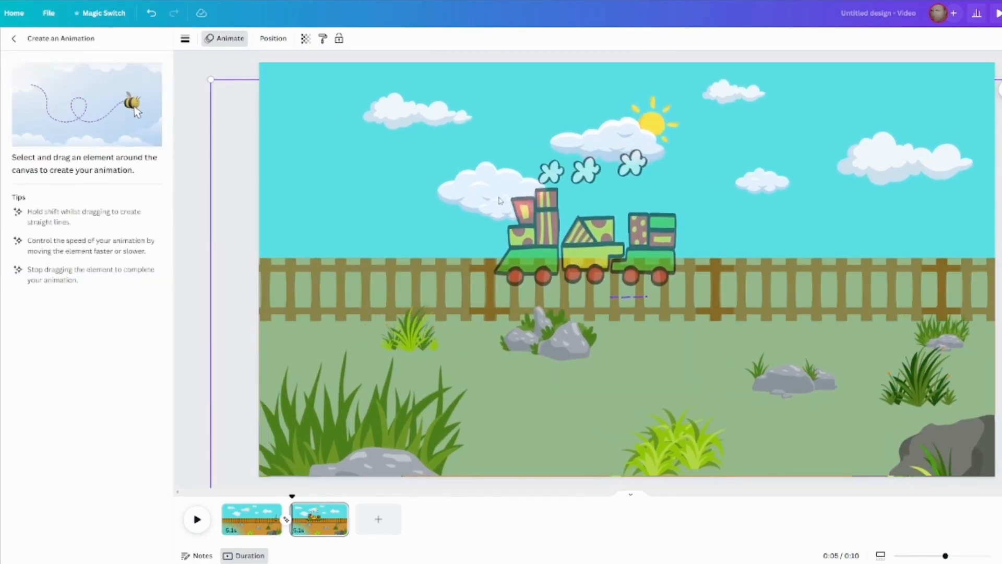
mouse_move(524, 198)
left_mouse_down()
mouse_move(758, 213)
mouse_move(908, 205)
left_mouse_up()
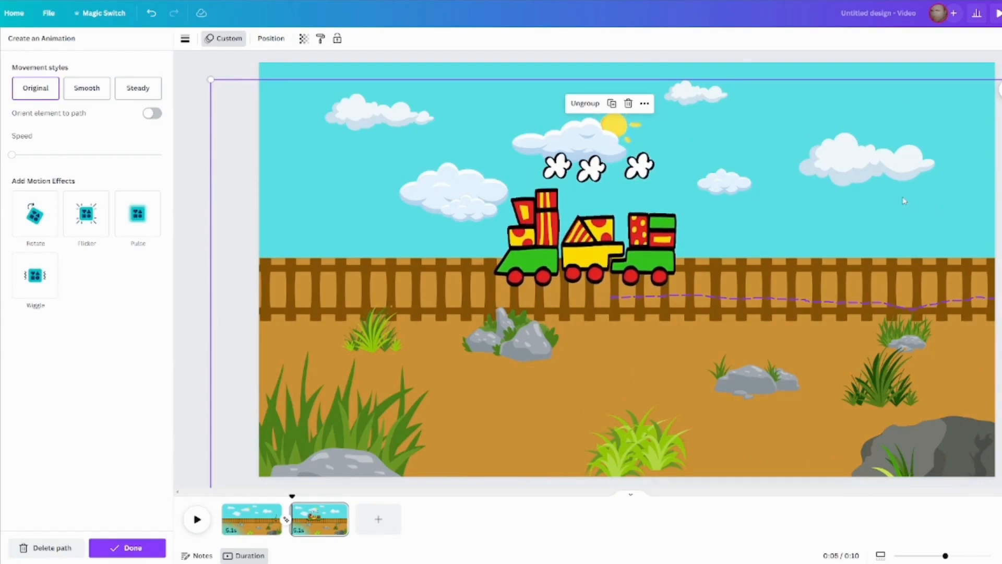
left_click(101, 98)
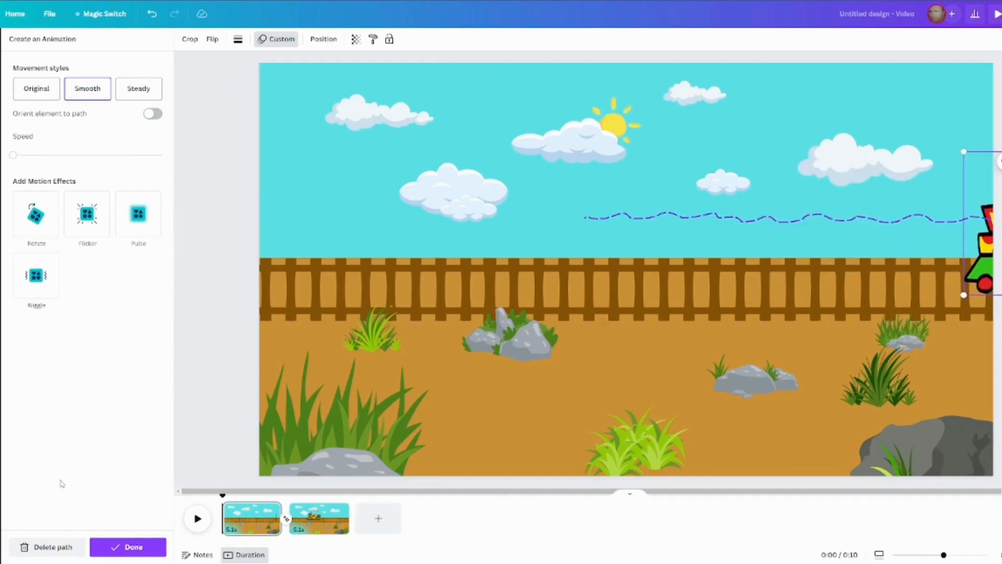
Replace the train's path on the first page with a short leftward path ending near the right edge, and play the whole video from the start.
left_click(64, 546)
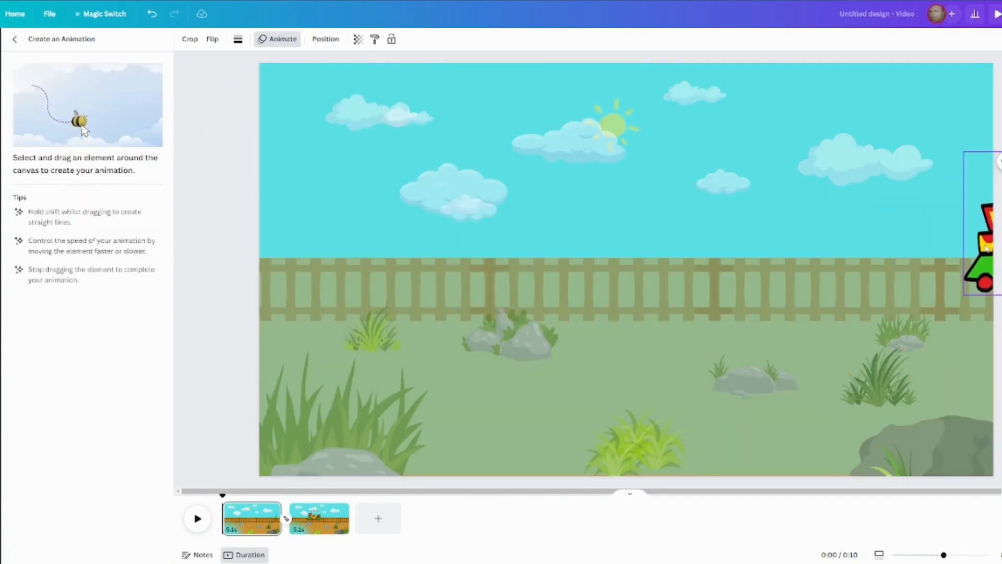
left_click_drag(985, 248, 798, 241)
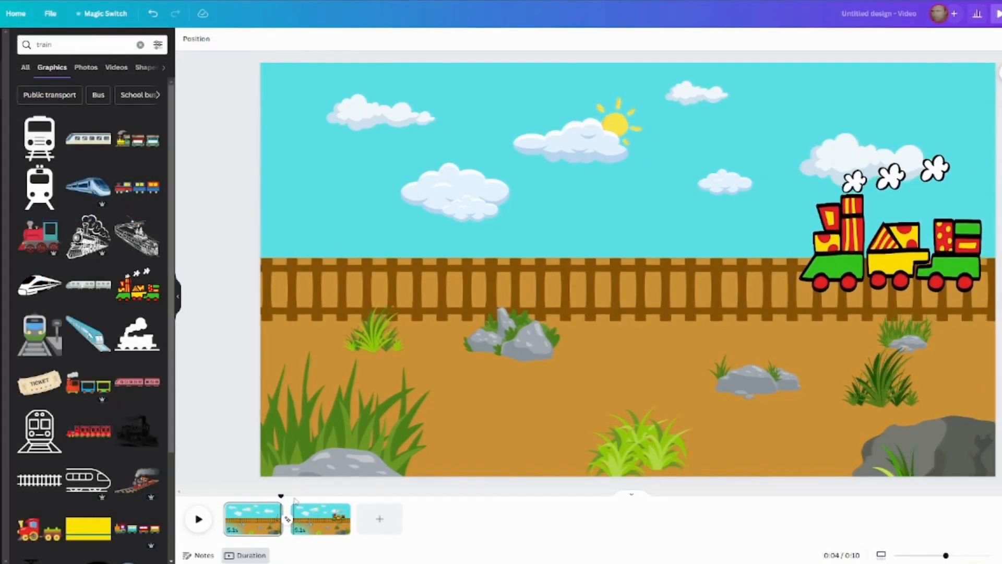
left_click(294, 498)
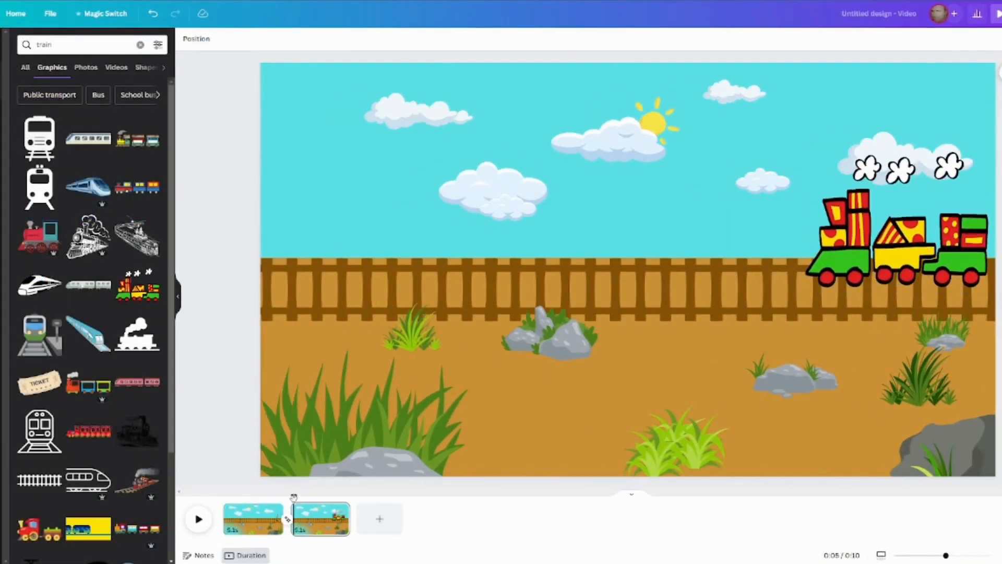
left_click(224, 496)
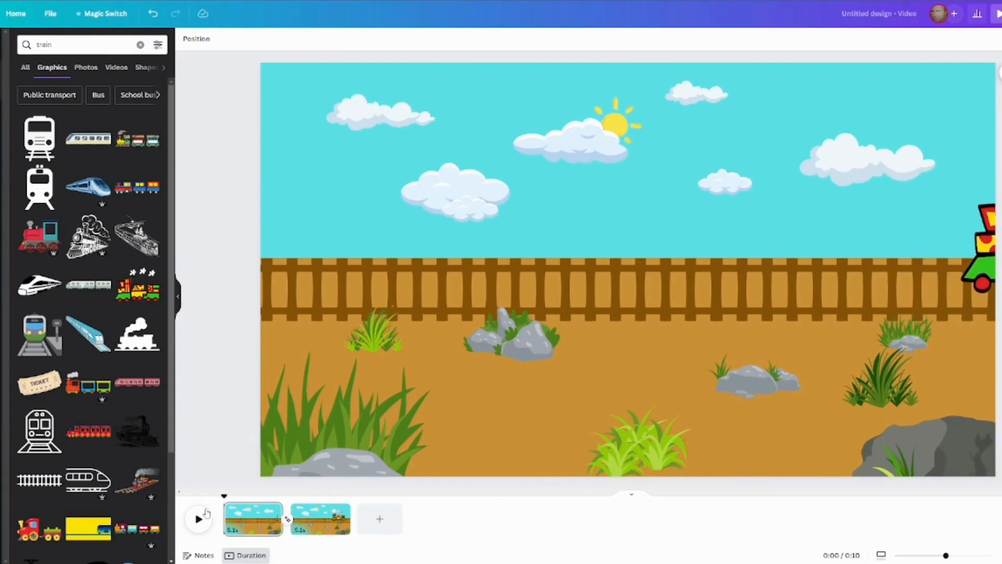
left_click(200, 518)
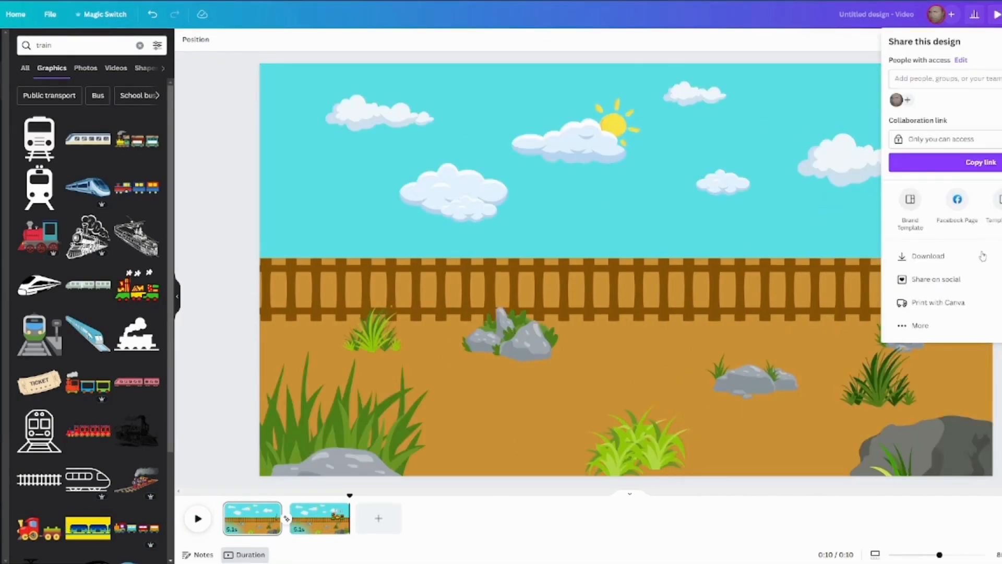
Download all pages of the design as an MP4 Video in 1080p quality.
left_click(982, 255)
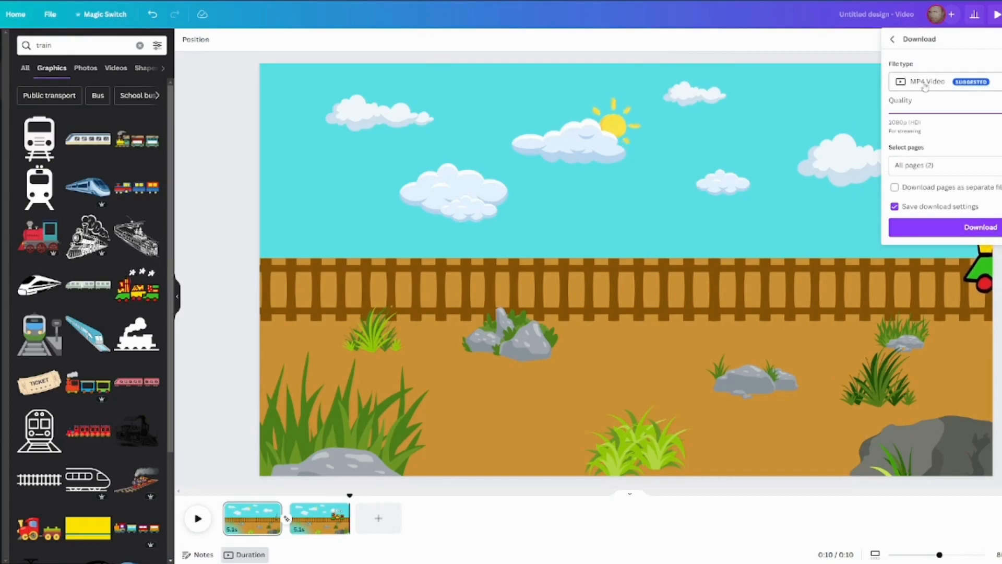
left_click(952, 230)
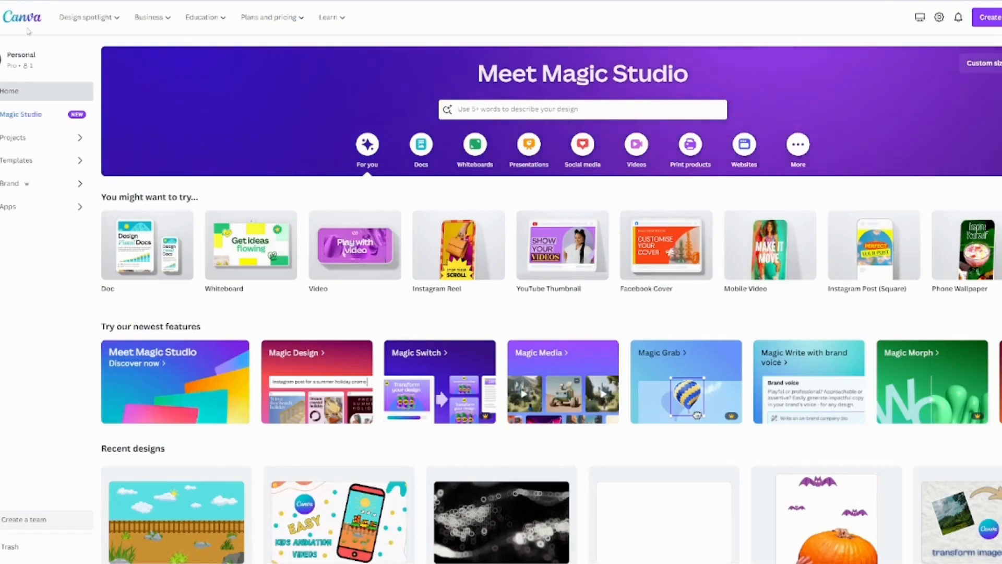
Create a new Mobile Video design and add the 10.2 s train landscape clip from the uploaded videos.
left_click(629, 159)
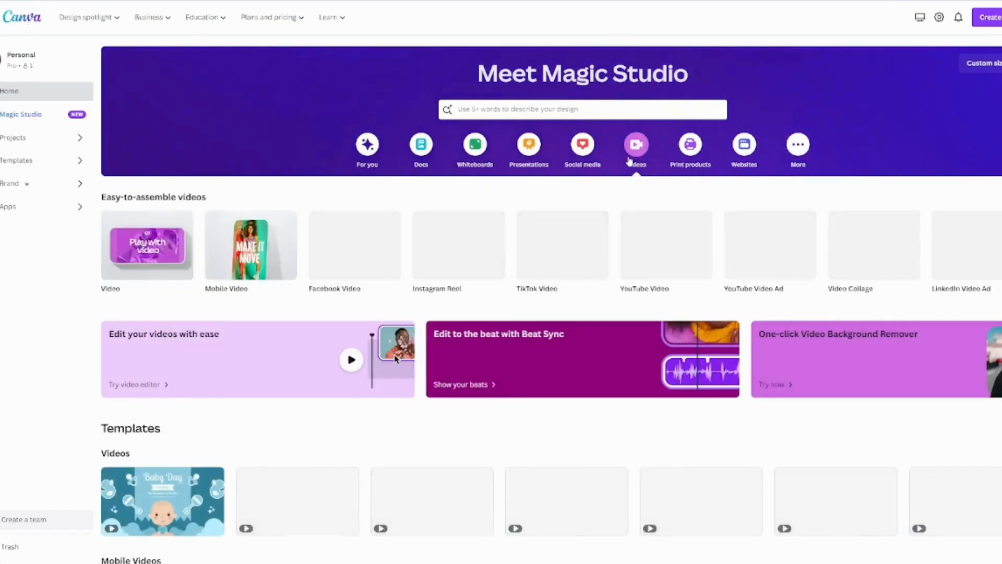
left_click(256, 257)
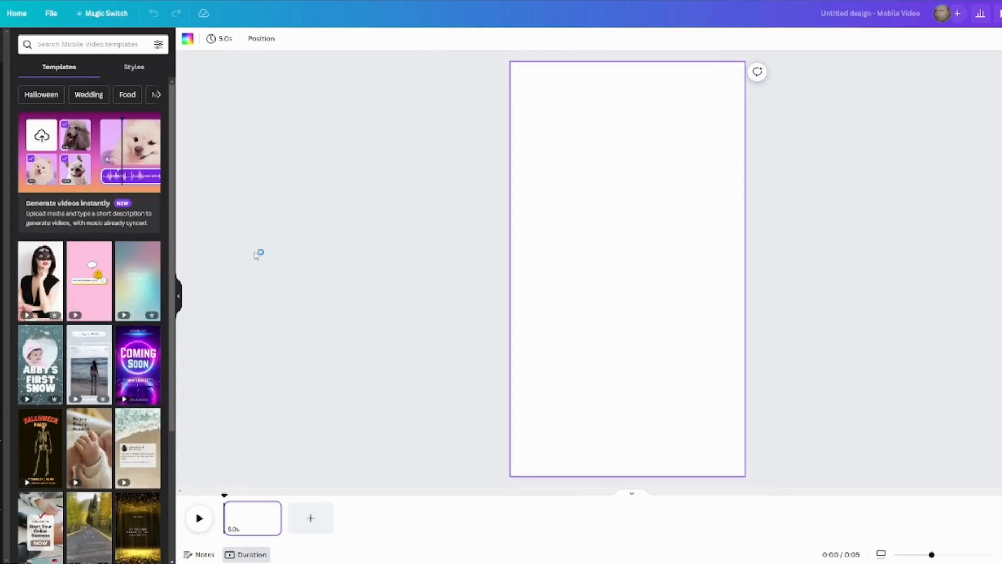
left_click(2, 183)
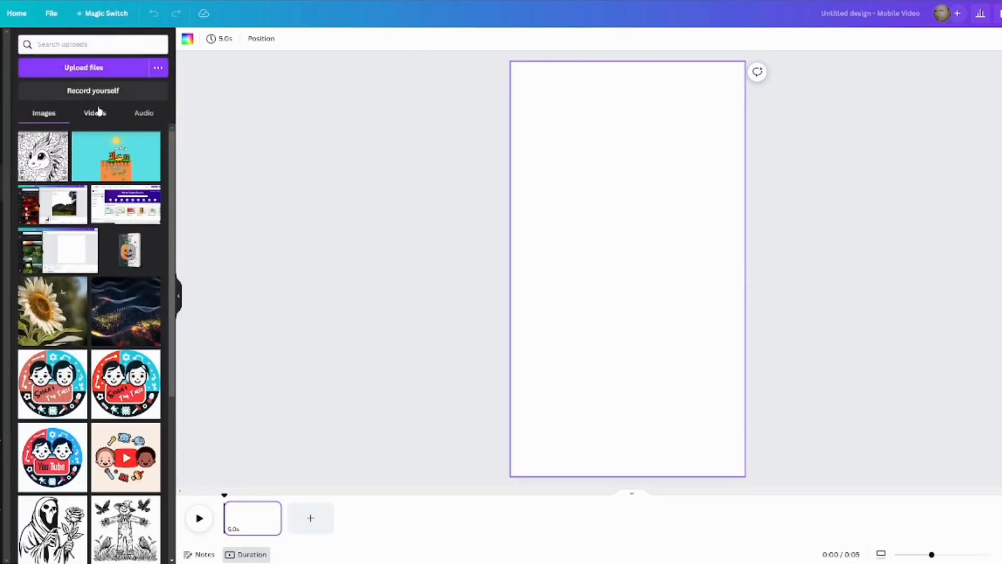
left_click(98, 113)
left_click(49, 151)
Enlarge the train clip to fill the page height, line up its right edge with the page's right edge and play the design.
left_click_drag(526, 200, 319, 5)
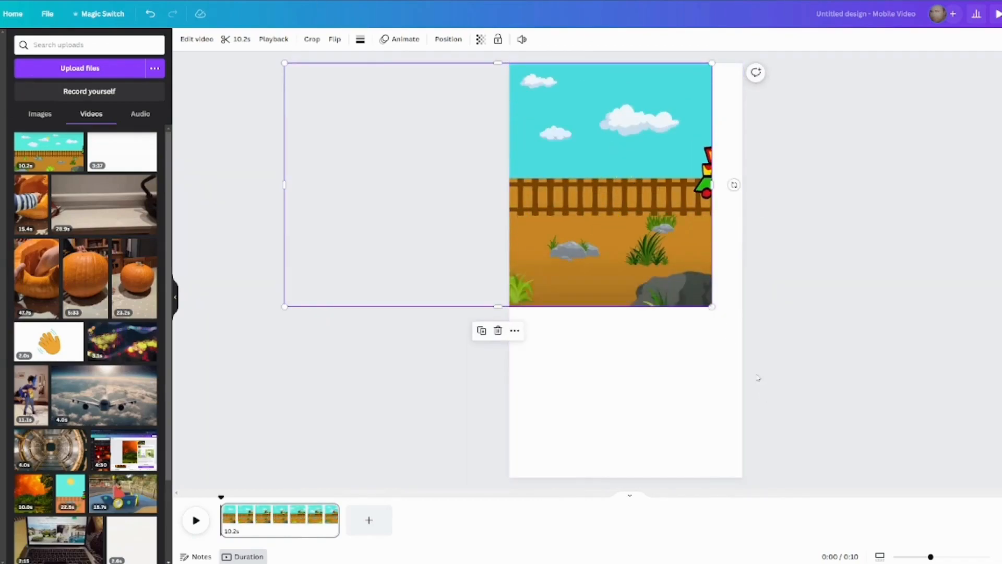
left_click_drag(712, 307, 965, 558)
left_click_drag(897, 315, 628, 314)
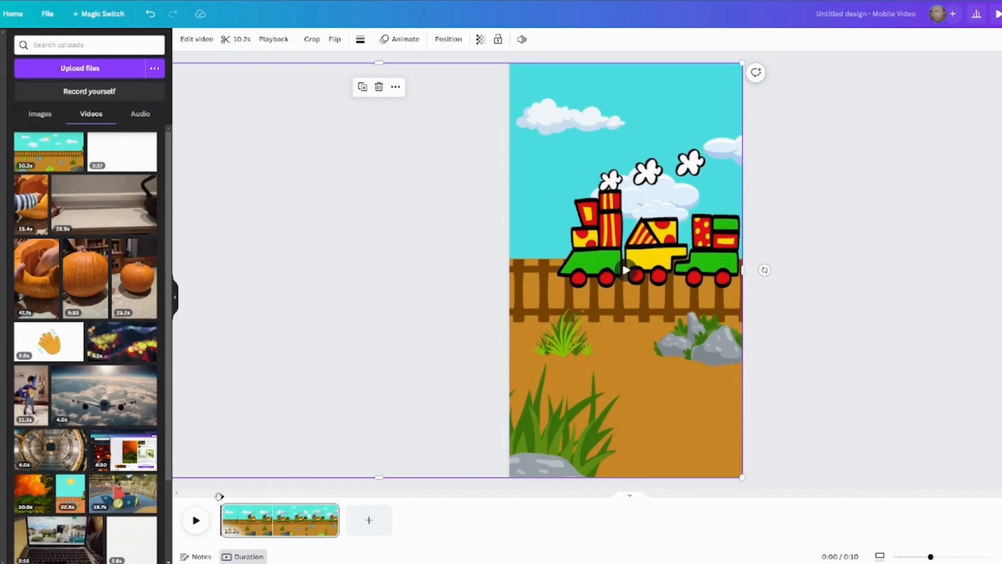
left_click(196, 520)
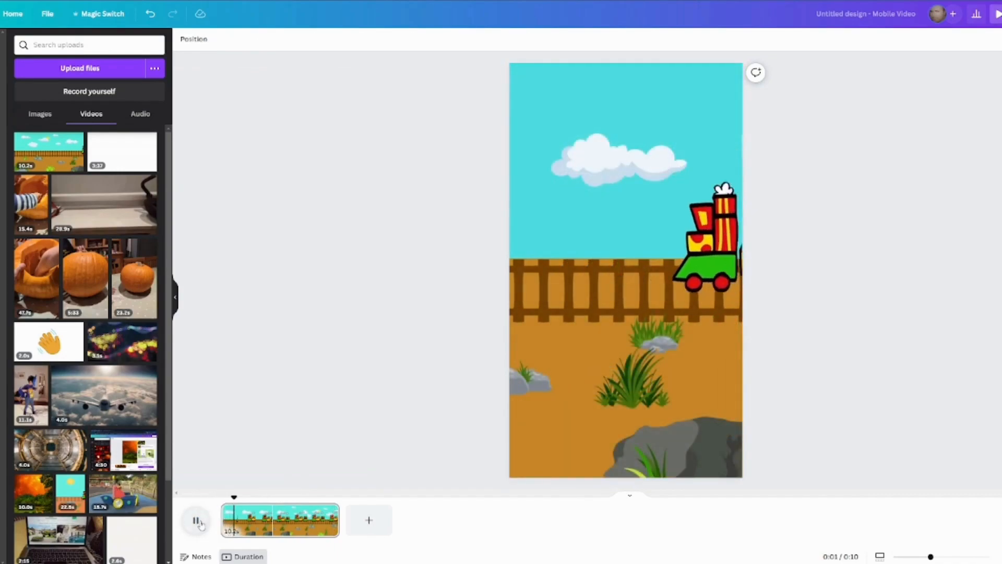